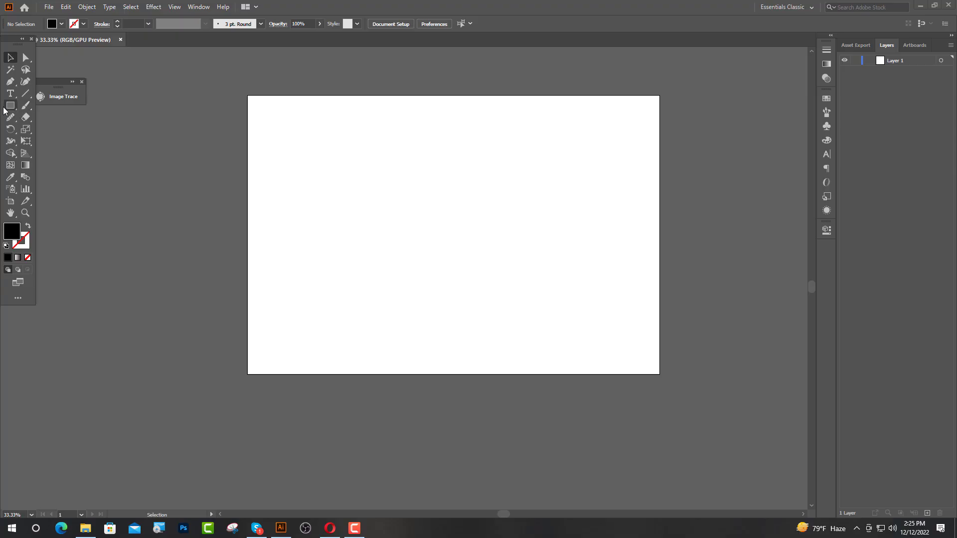
# Select the Rectangle tool on the blank artboard.
pyautogui.click(10, 105)
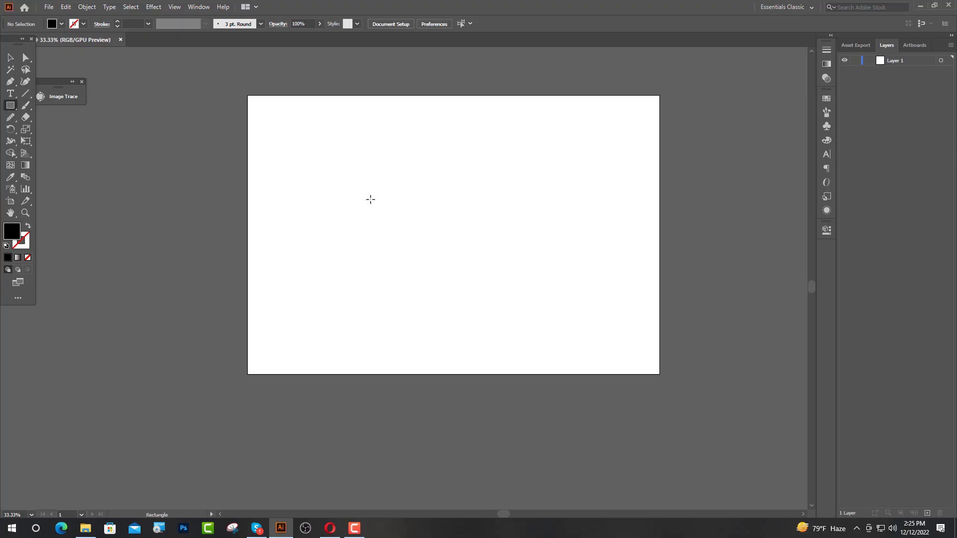
# Draw a black square, rotate it 45° into a diamond, then shrink and reposition the diamond pair.
pyautogui.moveTo(375, 196); pyautogui.dragTo(455, 282)
pyautogui.press('v')
pyautogui.moveTo(465, 100)
pyautogui.mouseDown()
pyautogui.moveTo(488, 196)
pyautogui.moveTo(571, 240)
pyautogui.mouseUp()
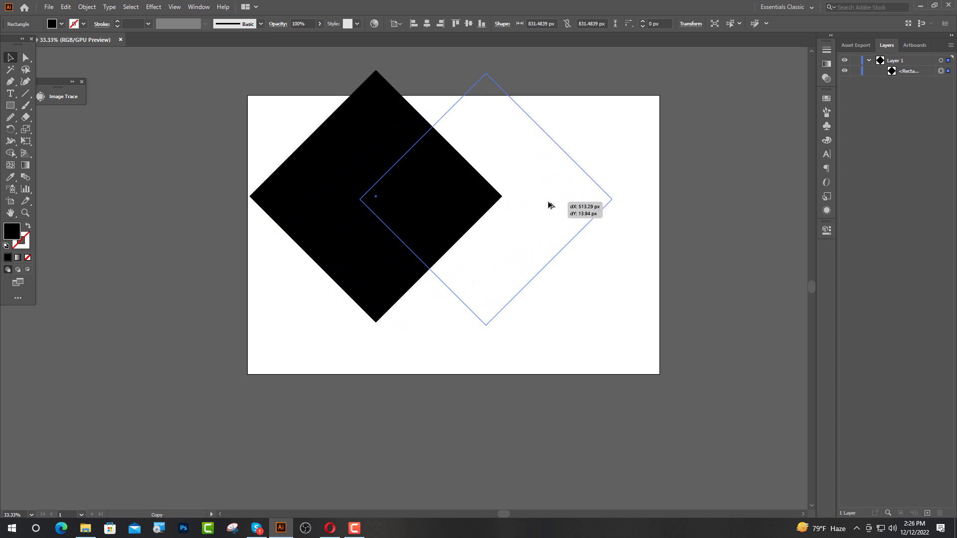
pyautogui.moveTo(306, 71); pyautogui.dragTo(543, 243)
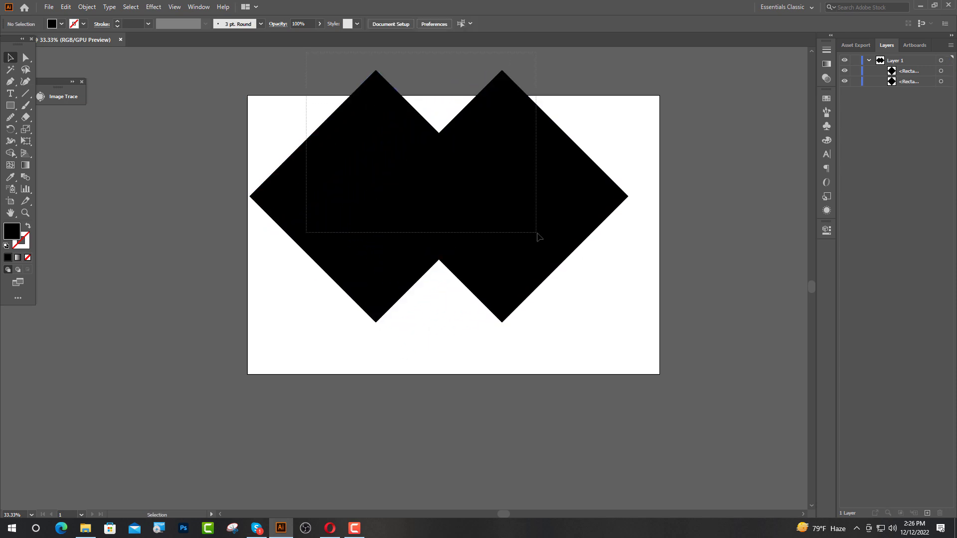
pyautogui.moveTo(441, 387); pyautogui.dragTo(440, 357)
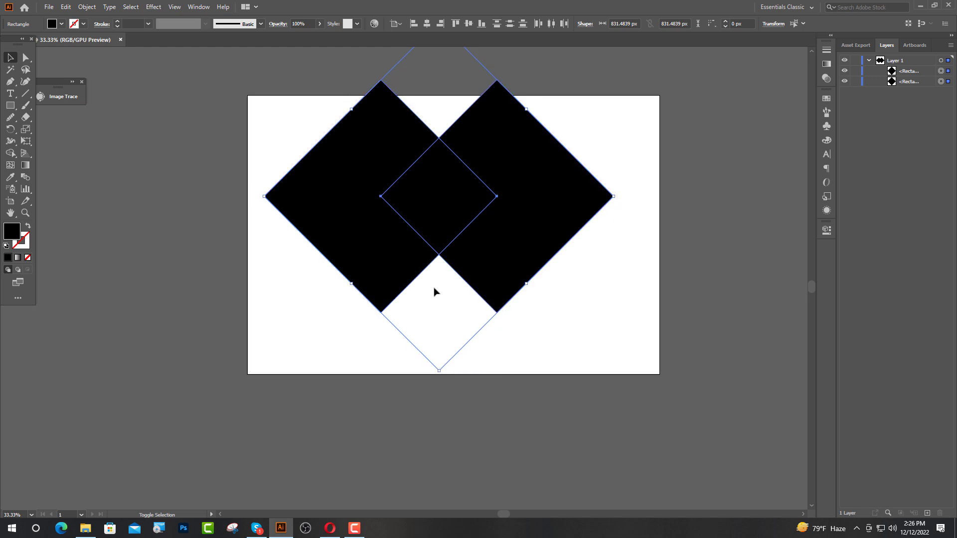
pyautogui.moveTo(433, 219); pyautogui.dragTo(457, 279)
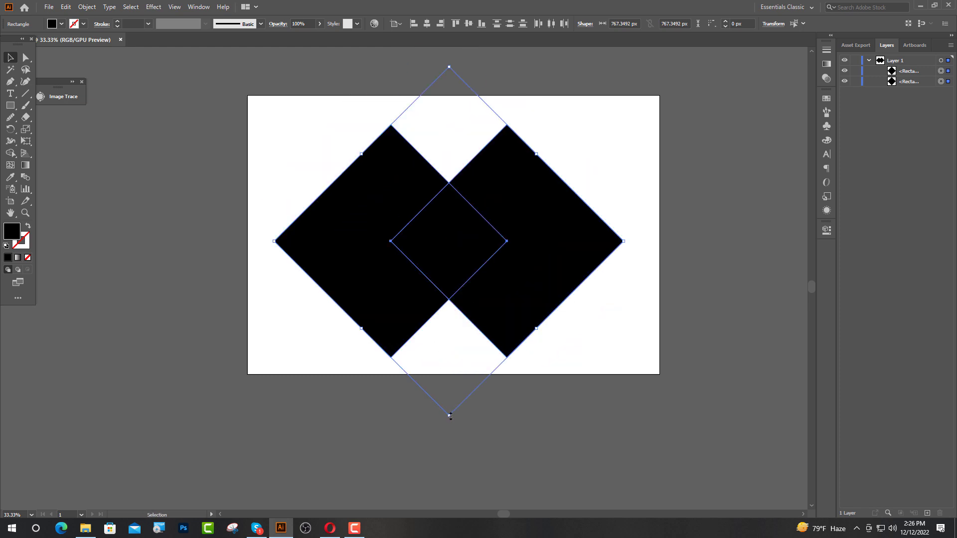
pyautogui.moveTo(450, 415); pyautogui.dragTo(450, 376)
# Fill the right diamond dark grey and bring the black left diamond in front.
pyautogui.click(576, 208)
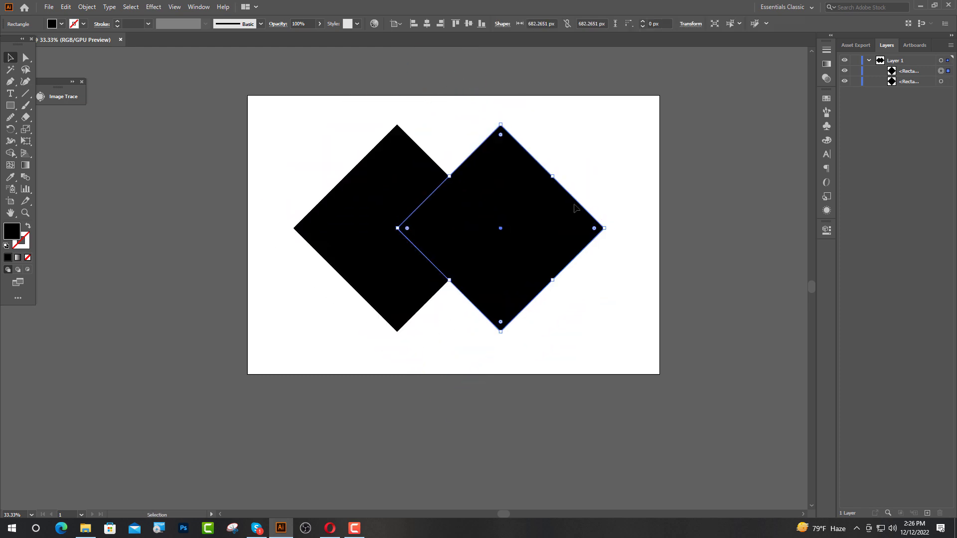
pyautogui.click(62, 25)
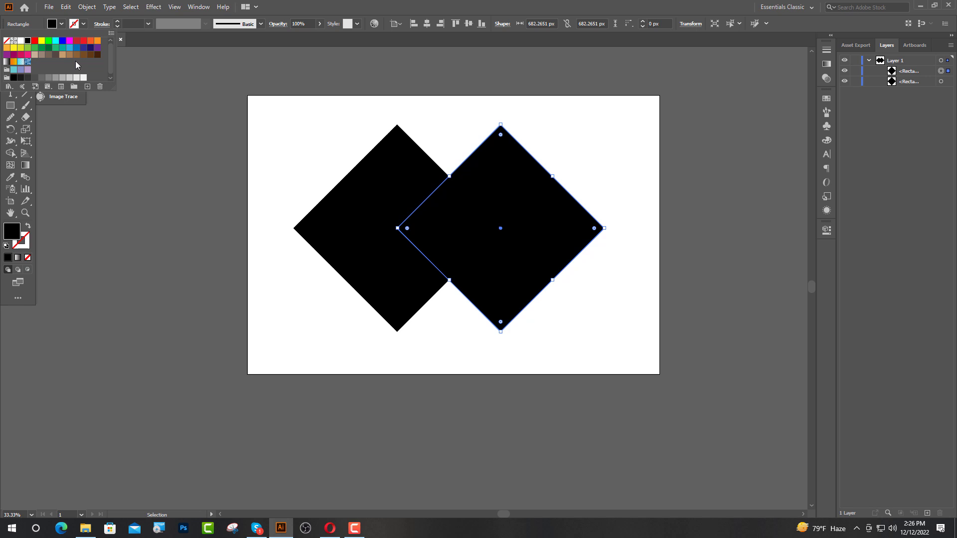
pyautogui.click(27, 78)
pyautogui.click(324, 234)
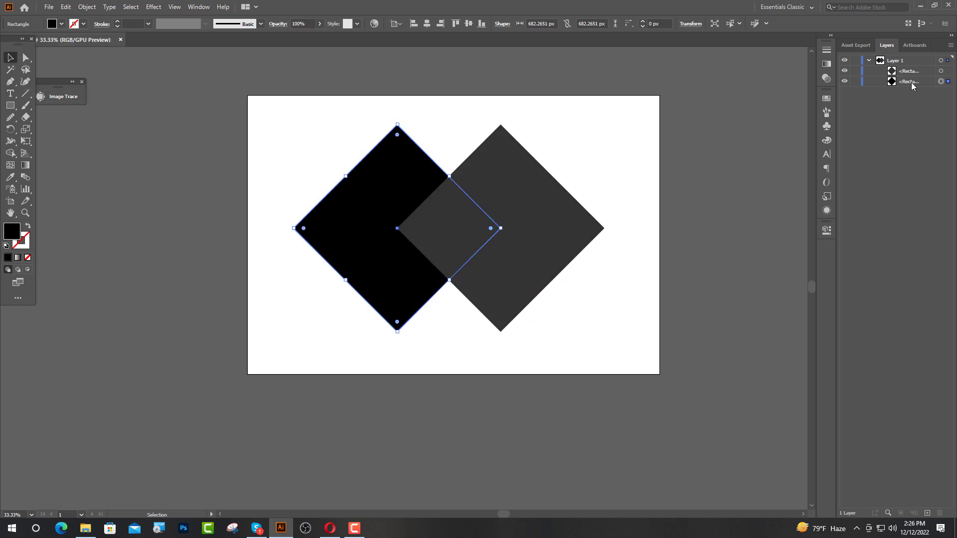
pyautogui.moveTo(912, 82); pyautogui.dragTo(912, 69)
pyautogui.click(706, 285)
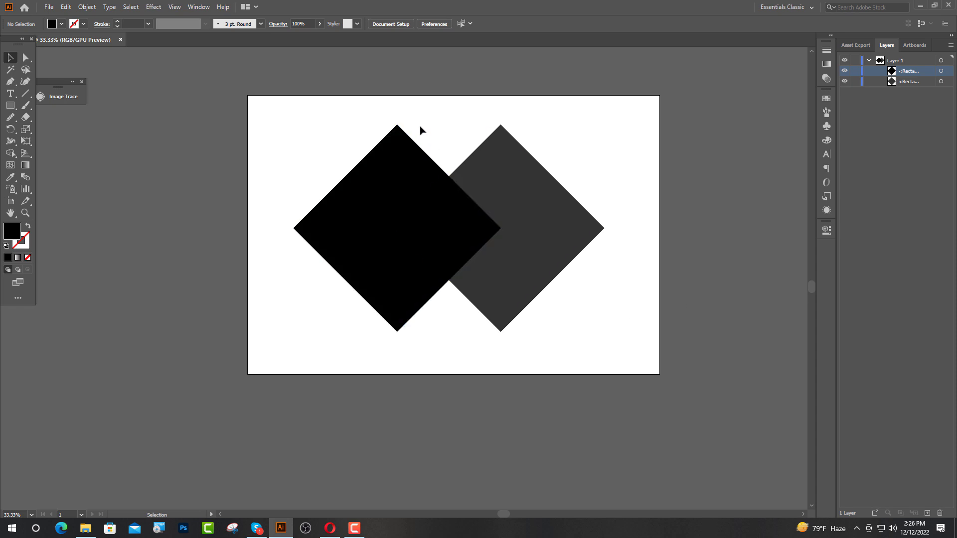
# Zoom in to inspect the two diamonds, then clear the selection.
pyautogui.moveTo(420, 130); pyautogui.dragTo(546, 283)
pyautogui.hotkey('ctrl', '+')
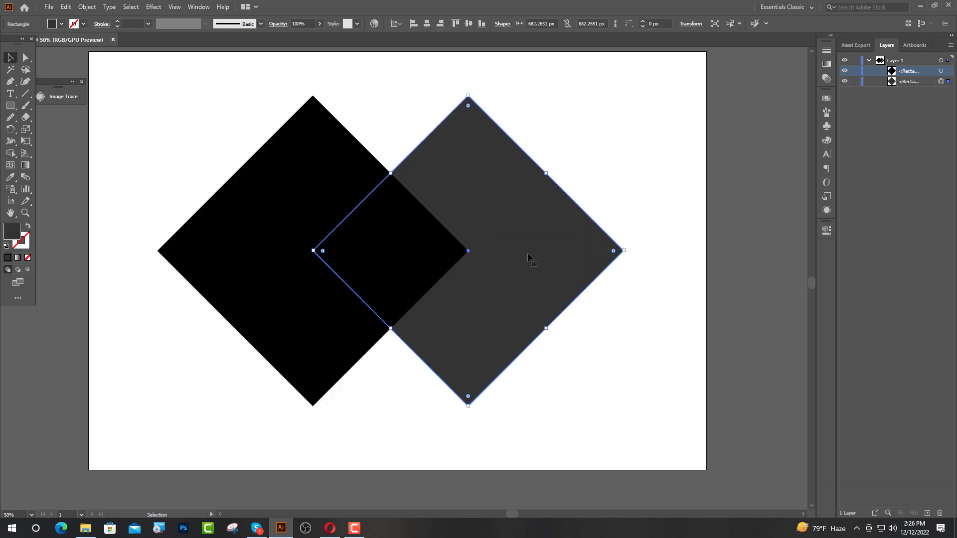
pyautogui.press('a')
pyautogui.press('v')
pyautogui.click(387, 131)
pyautogui.click(386, 215)
pyautogui.click(107, 184)
pyautogui.scroll(1, 108, 185)
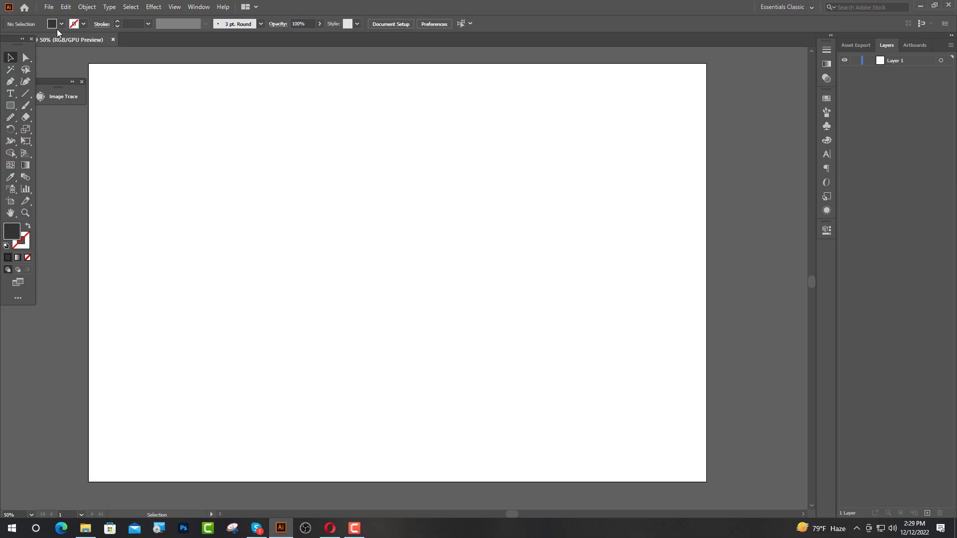
# Set the fill to black and draw a tall rectangle.
pyautogui.click(51, 24)
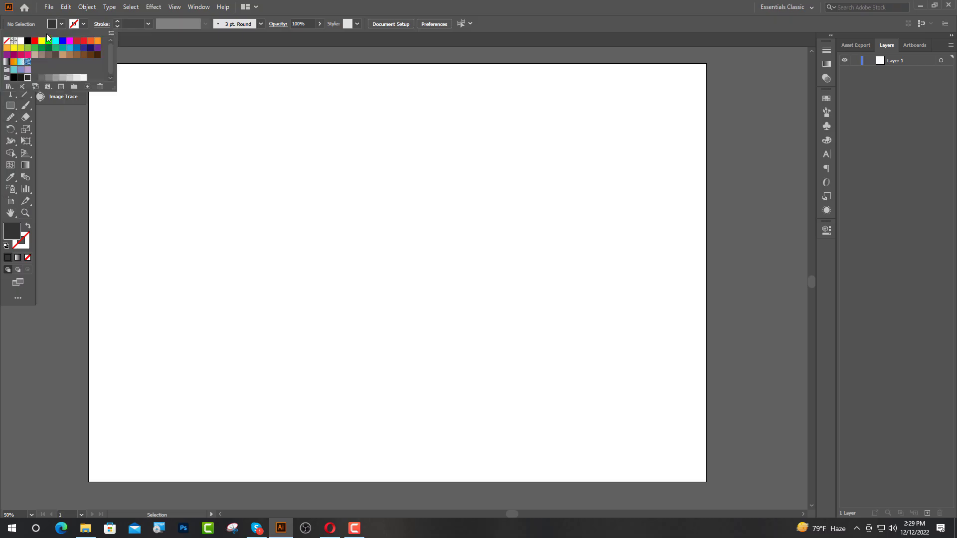
pyautogui.click(27, 40)
pyautogui.click(94, 188)
pyautogui.press('m')
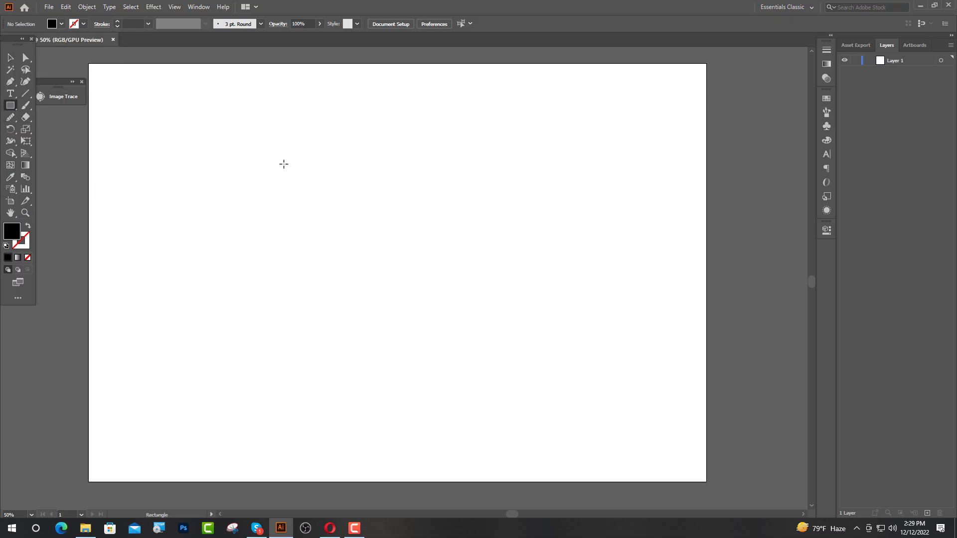
pyautogui.moveTo(275, 128); pyautogui.dragTo(366, 396)
pyautogui.press('v')
pyautogui.moveTo(313, 374); pyautogui.dragTo(313, 352)
# Round the tall rectangle's top-right and bottom-left corners to maximum radius.
pyautogui.click(26, 59)
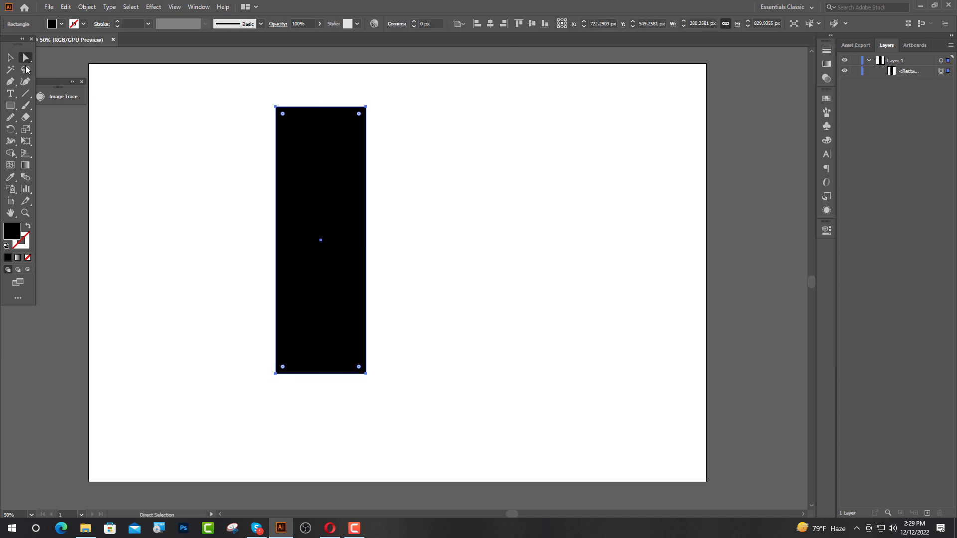
pyautogui.click(366, 106)
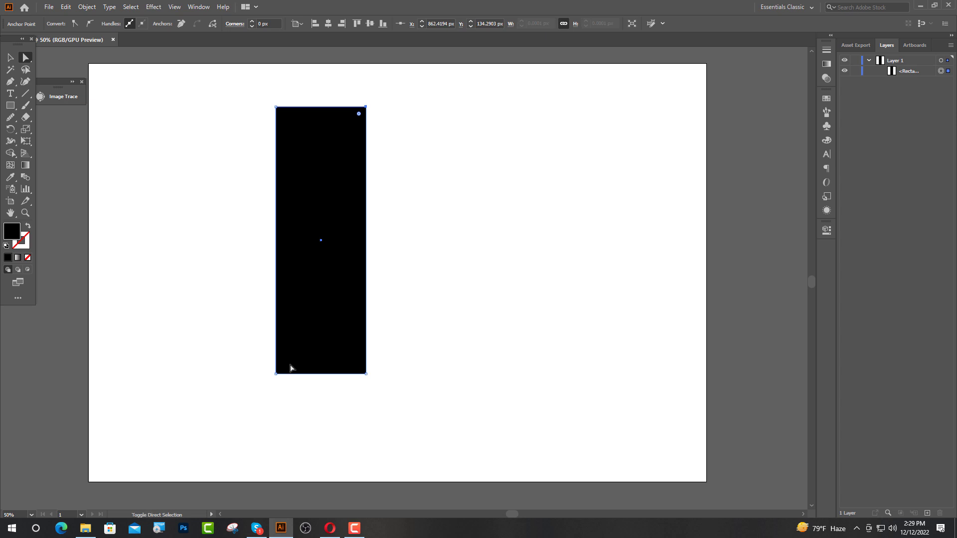
pyautogui.keyDown('shift'); pyautogui.click(275, 374); pyautogui.keyUp('shift')
pyautogui.moveTo(359, 114); pyautogui.dragTo(90, 334)
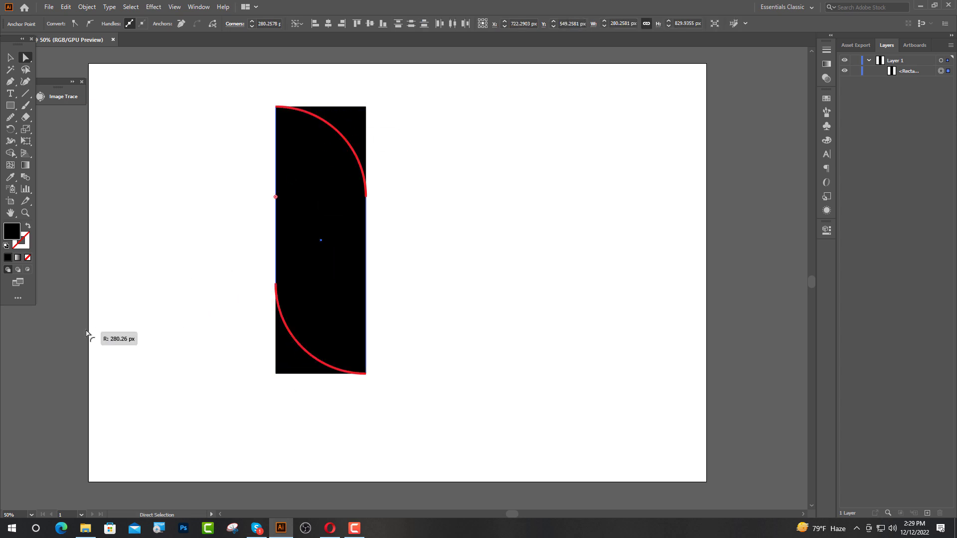
pyautogui.click(10, 57)
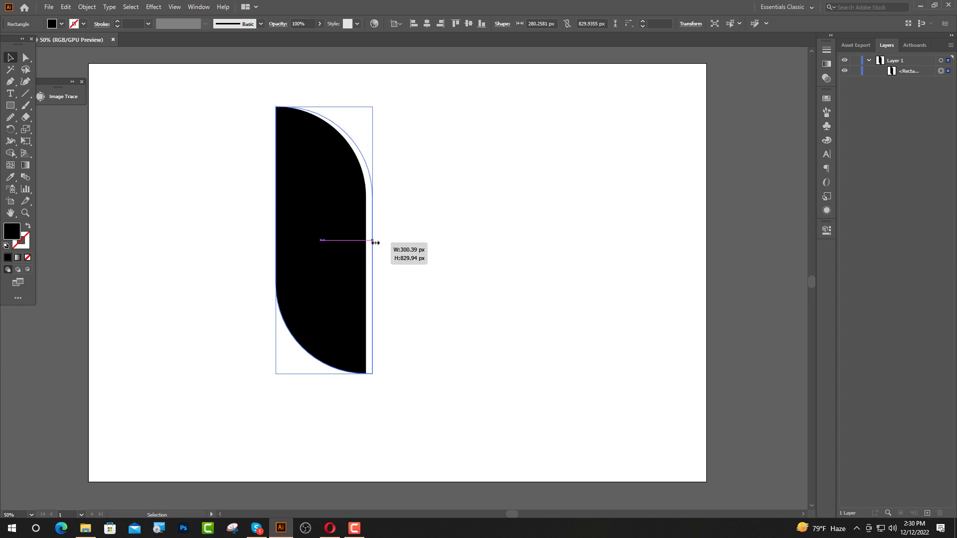
pyautogui.click(392, 316)
# Add a shorter rectangle beside it with fully rounded top-left and bottom-right corners.
pyautogui.press('m')
pyautogui.moveTo(366, 241)
pyautogui.mouseDown()
pyautogui.moveTo(377, 241)
pyautogui.moveTo(477, 444)
pyautogui.mouseUp()
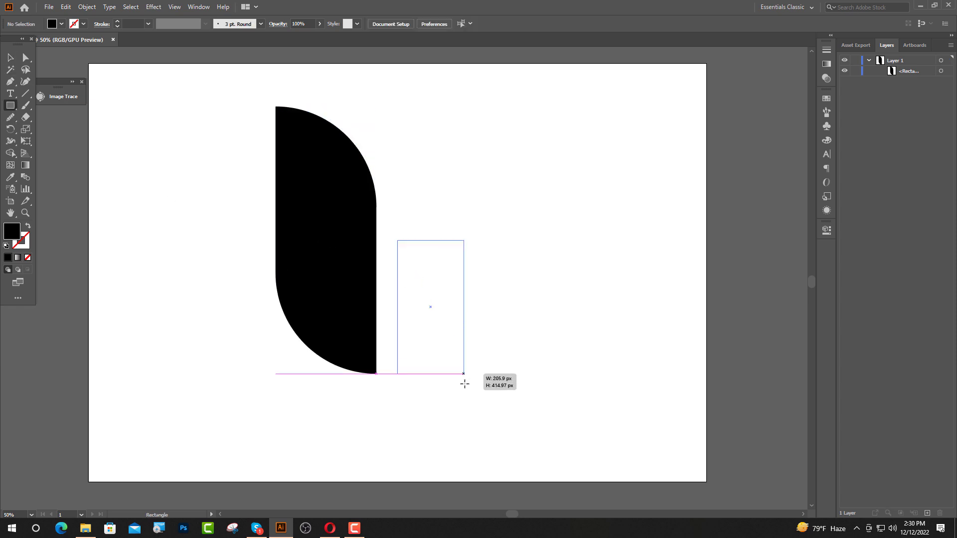
pyautogui.press('v')
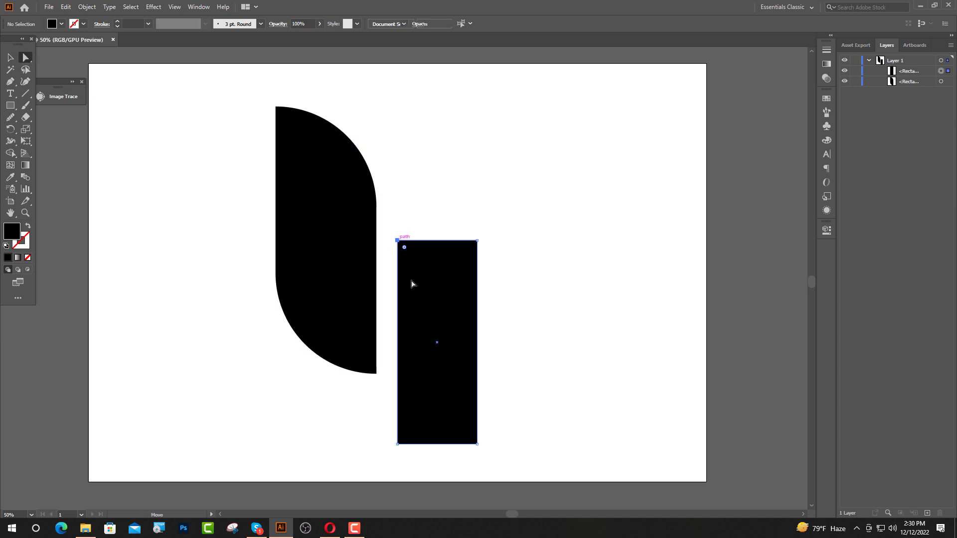
pyautogui.moveTo(399, 244); pyautogui.dragTo(476, 441)
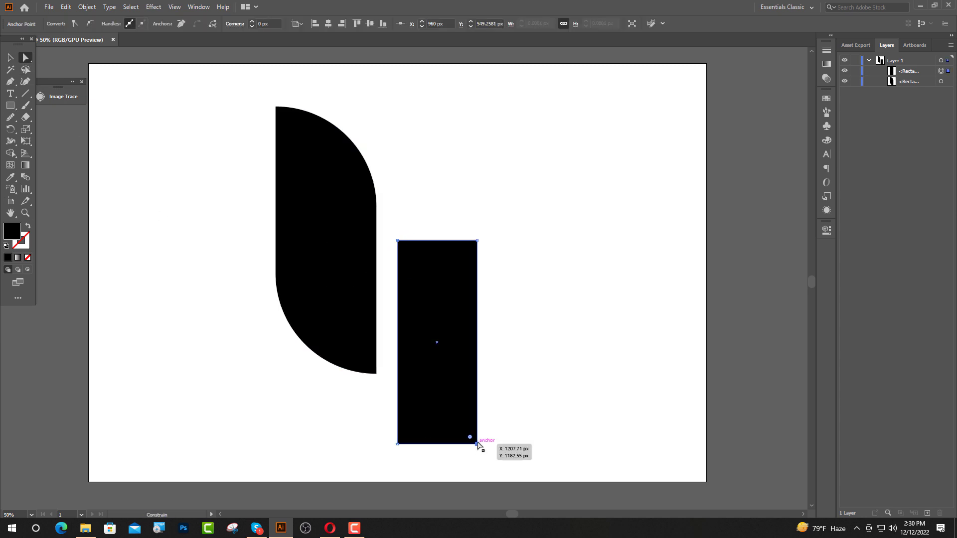
pyautogui.keyDown('shift'); pyautogui.click(398, 241); pyautogui.keyUp('shift')
pyautogui.moveTo(406, 250); pyautogui.dragTo(569, 440)
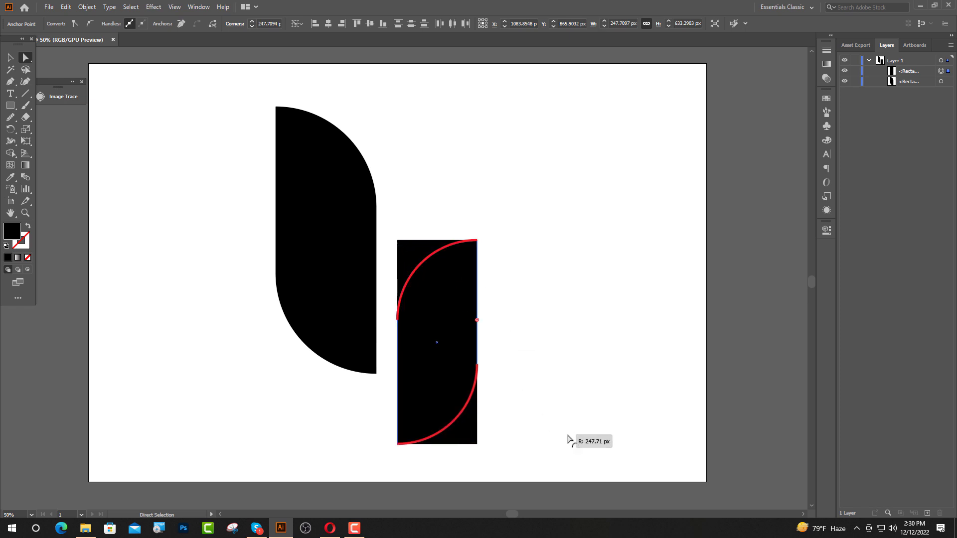
pyautogui.click(603, 338)
pyautogui.press('v')
pyautogui.moveTo(409, 340); pyautogui.dragTo(402, 325)
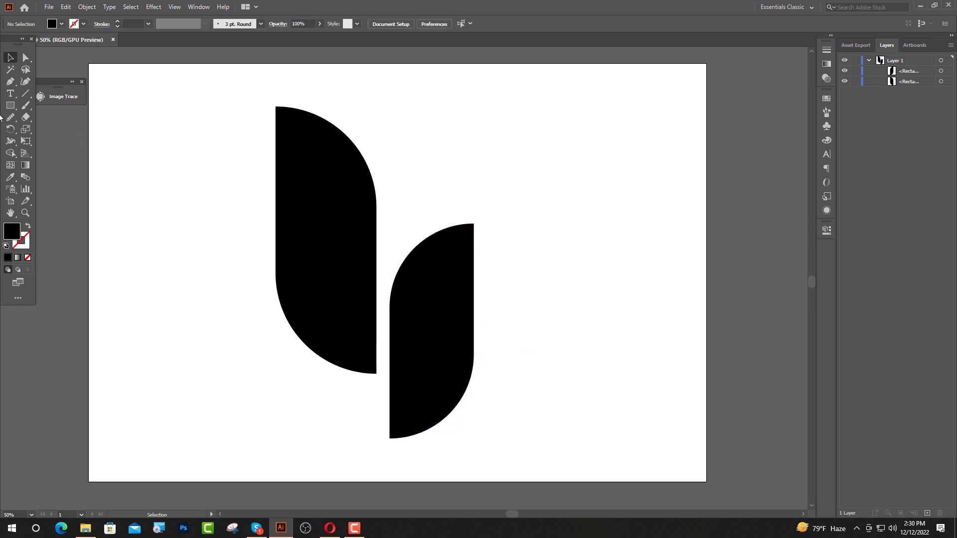
# Draw a black circle above the shorter leaf with the Ellipse tool.
pyautogui.click(10, 105)
pyautogui.click(39, 129)
pyautogui.moveTo(423, 122); pyautogui.dragTo(459, 160)
pyautogui.press('v')
pyautogui.moveTo(424, 129); pyautogui.dragTo(433, 153)
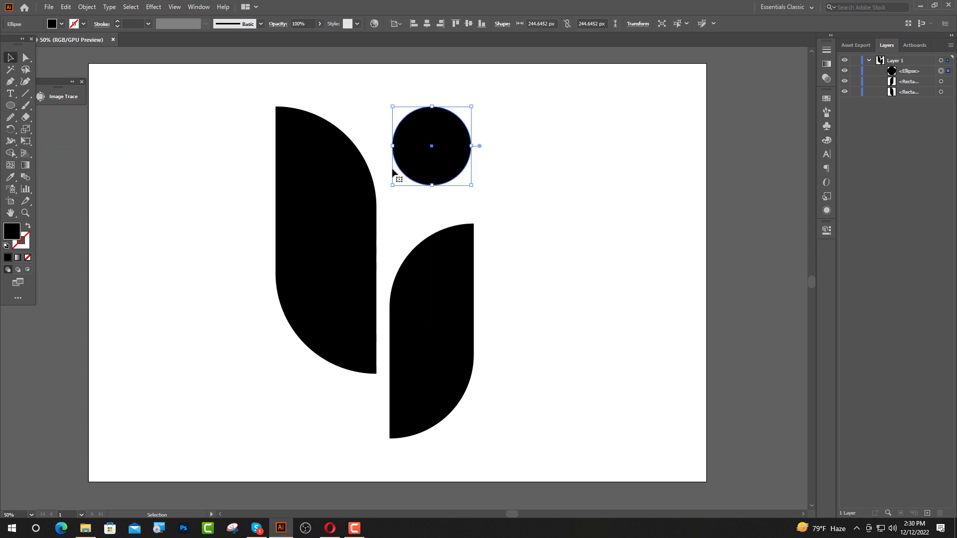
pyautogui.keyDown('shift'); pyautogui.click(333, 185); pyautogui.keyUp('shift')
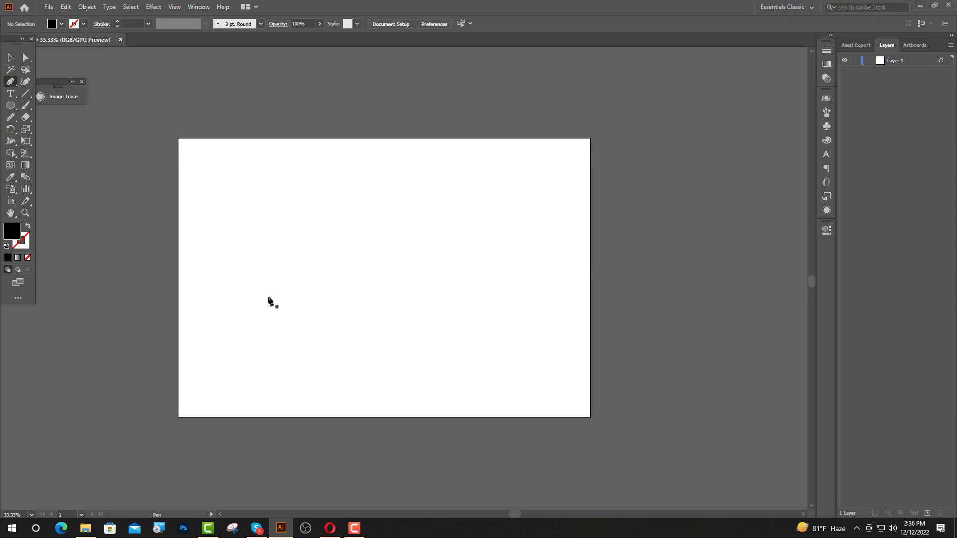
# Draw a two-point curved arc with the Pen tool.
pyautogui.click(243, 304)
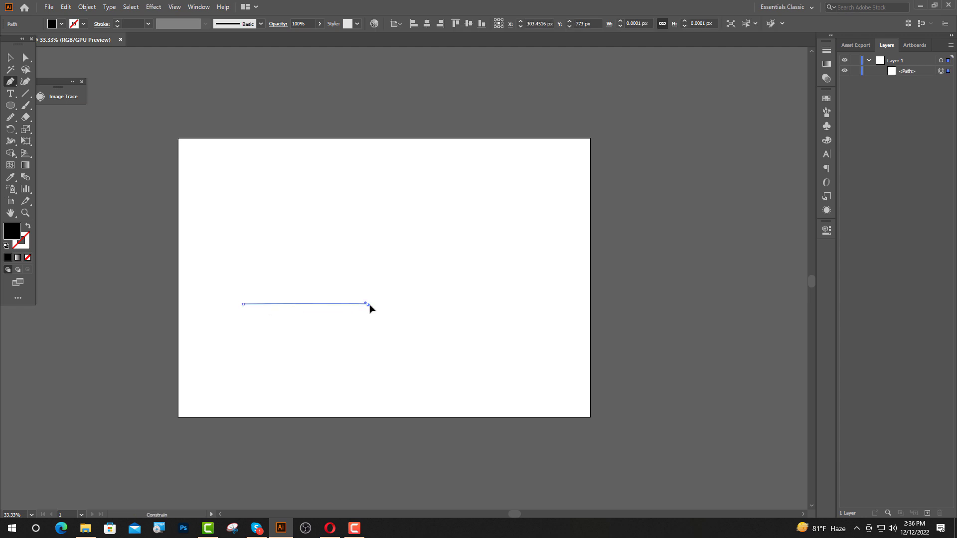
pyautogui.moveTo(367, 304); pyautogui.dragTo(438, 343)
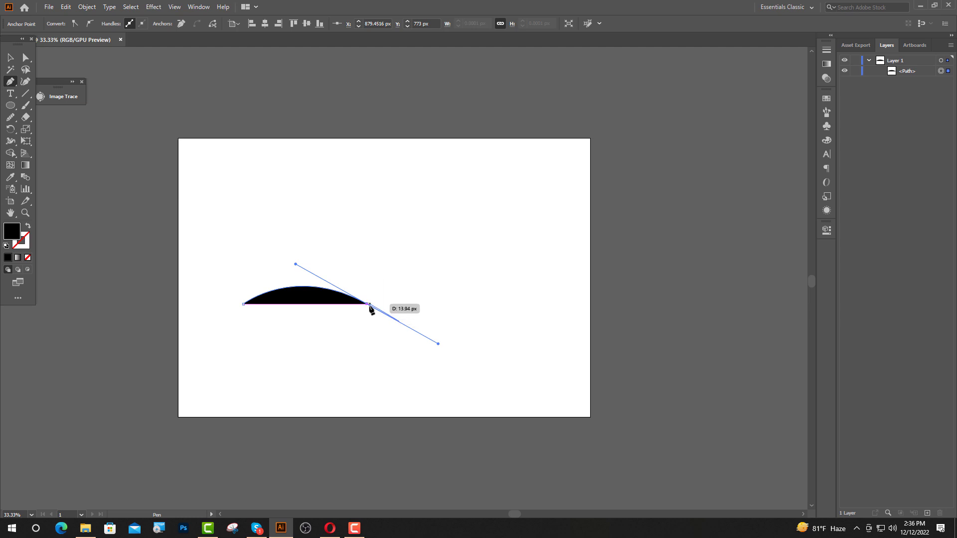
pyautogui.click(368, 304)
pyautogui.press('v')
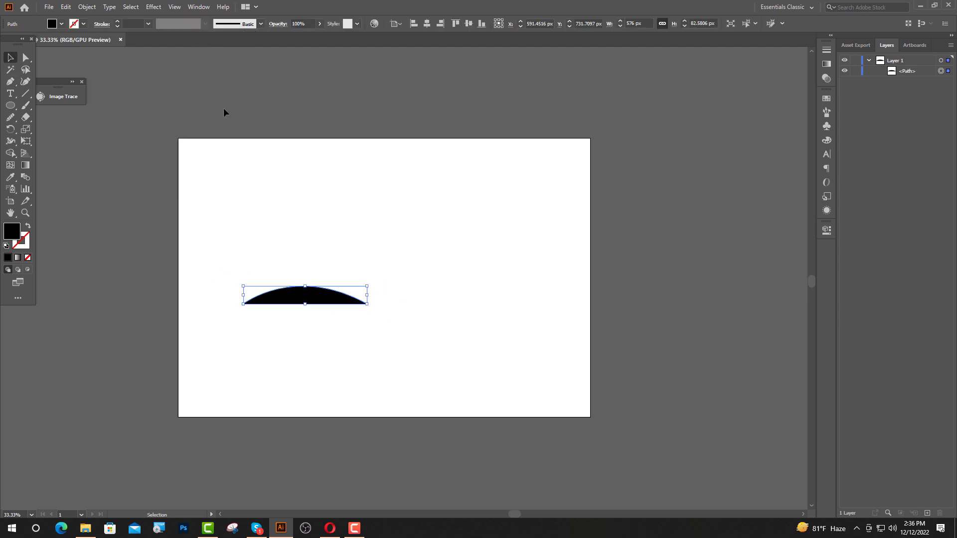
# Make the arc an unfilled black stroke with 25 pt weight.
pyautogui.click(28, 226)
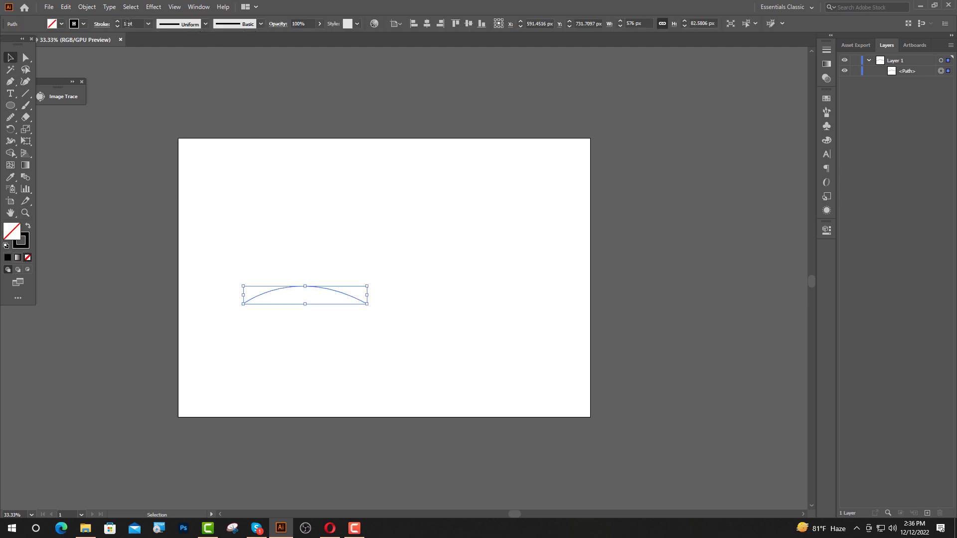
pyautogui.doubleClick(126, 23)
pyautogui.write('25')
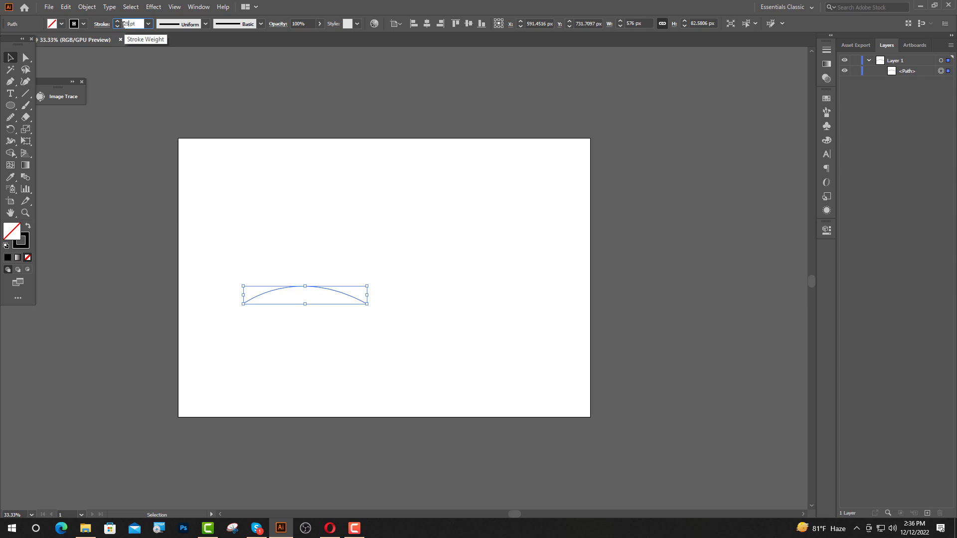
pyautogui.press('Return')
pyautogui.click(406, 184)
# Open the Transform > Reflect settings for the arc.
pyautogui.scroll(2, 322, 313)
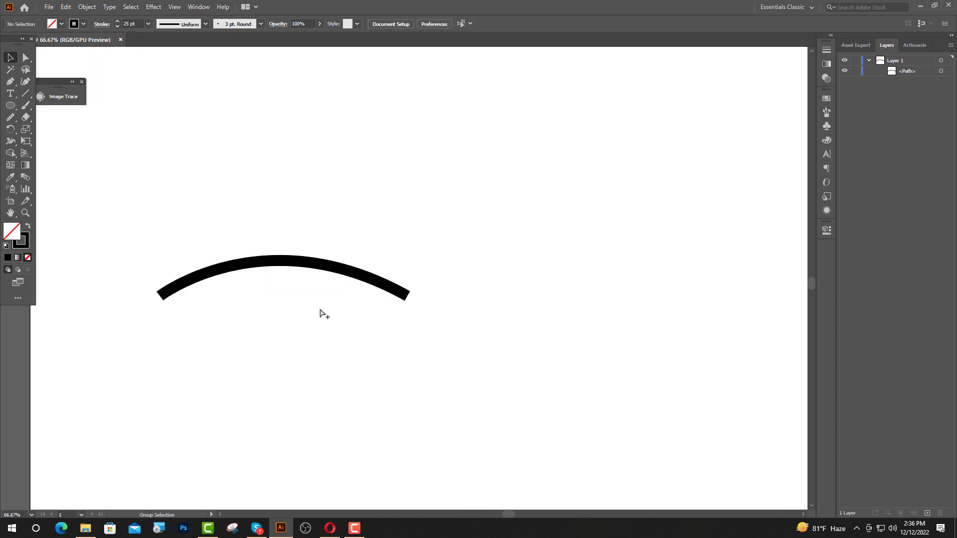
pyautogui.click(280, 261)
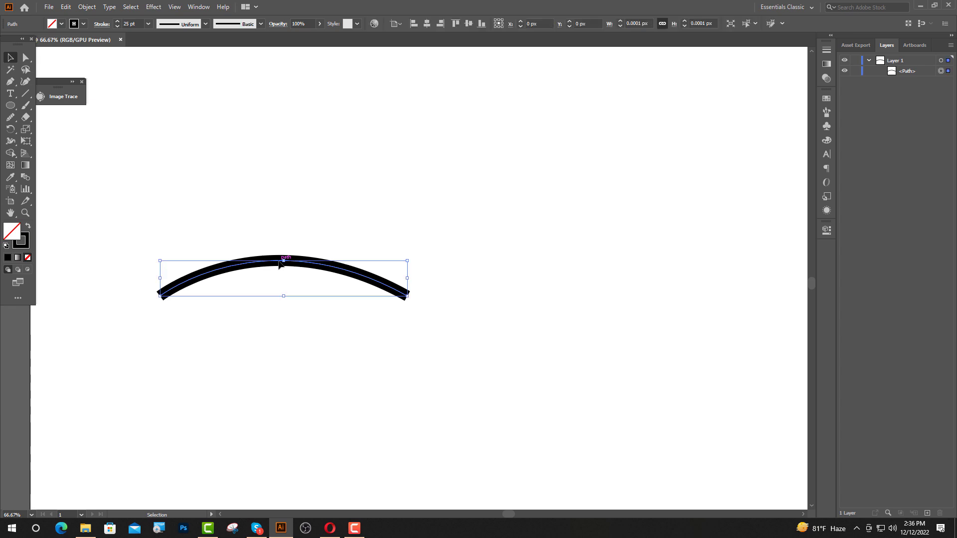
pyautogui.rightClick(279, 261)
pyautogui.moveTo(309, 418)
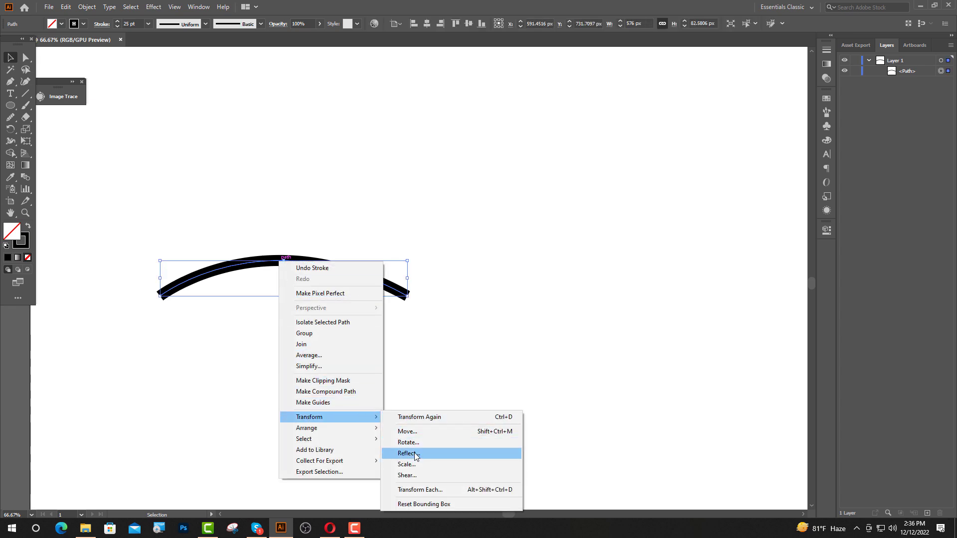
pyautogui.click(417, 453)
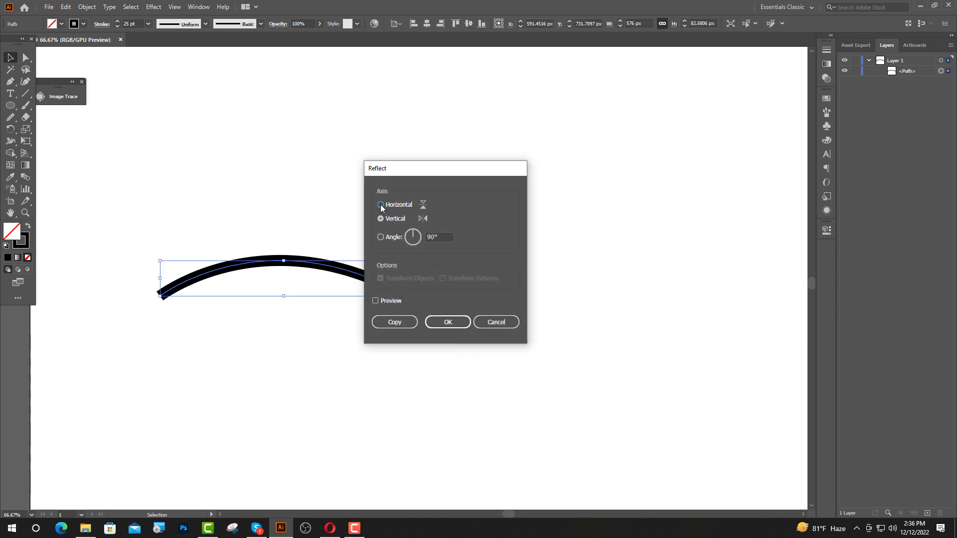
# Add a reflected copy of the arc, move it down into a lens, and separate the right ends.
pyautogui.click(398, 323)
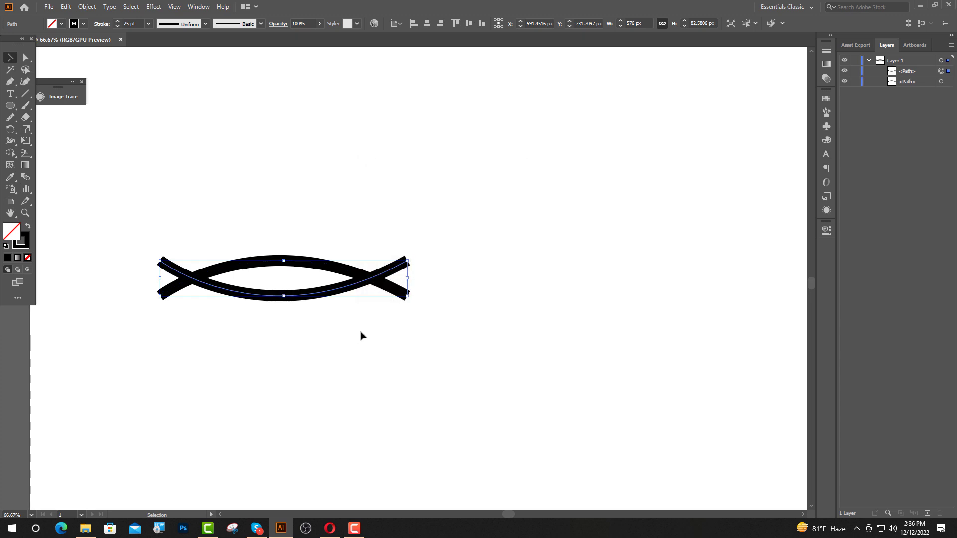
pyautogui.click(302, 305)
pyautogui.moveTo(282, 299); pyautogui.dragTo(284, 334)
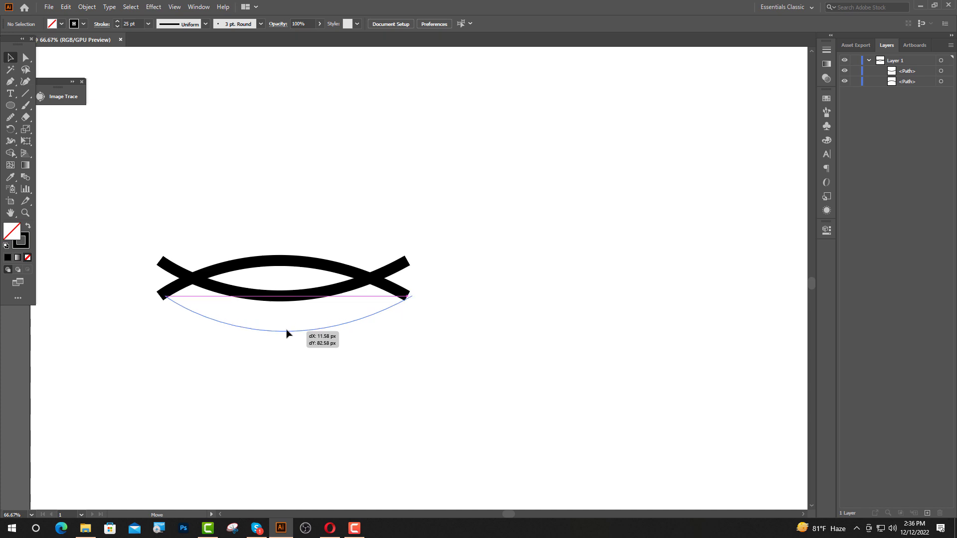
pyautogui.hotkey('ctrl', '-')
pyautogui.click(26, 57)
pyautogui.hotkey('ctrl', '+')
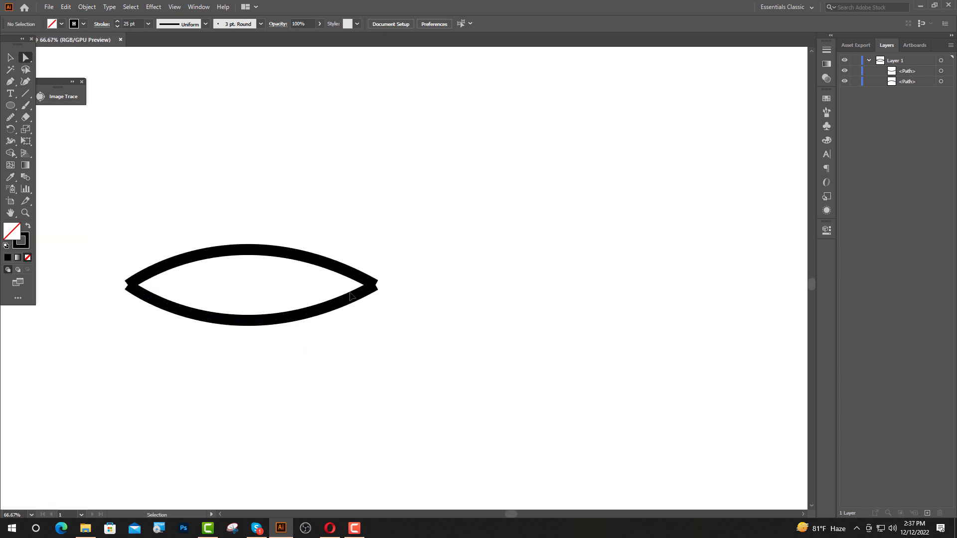
pyautogui.moveTo(377, 289); pyautogui.dragTo(364, 292)
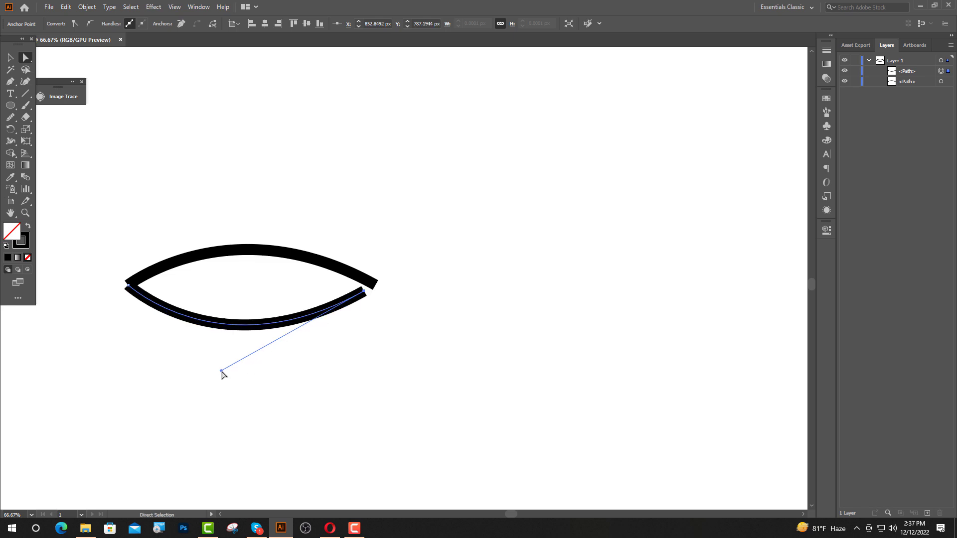
pyautogui.click(226, 369)
# Join the two lens curves into a single path with Ctrl+J.
pyautogui.press('v')
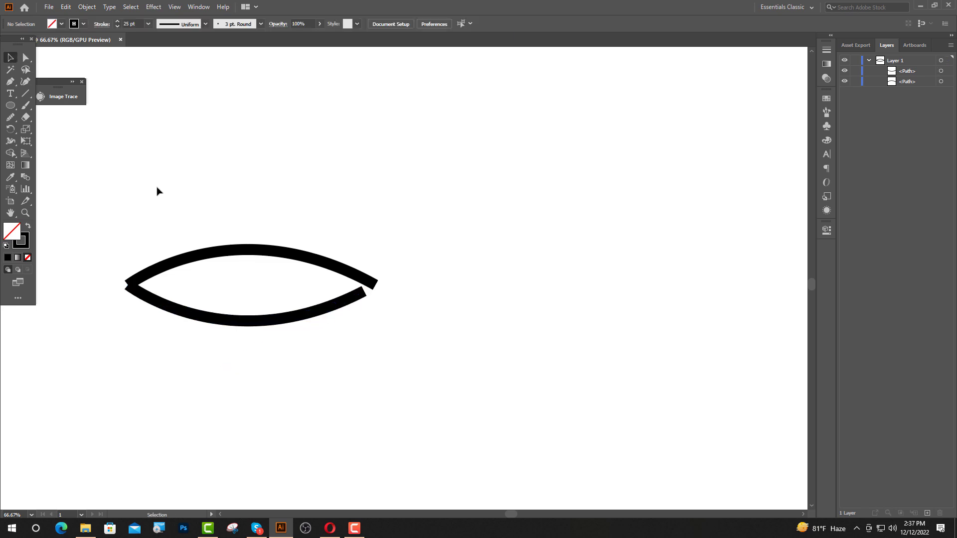
pyautogui.moveTo(157, 187); pyautogui.dragTo(235, 318)
pyautogui.press('a')
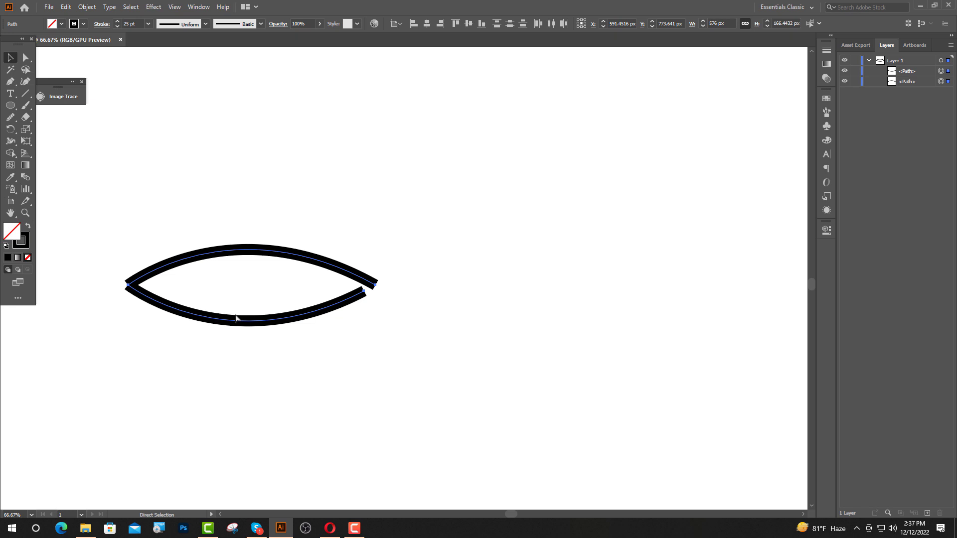
pyautogui.hotkey('ctrl', 'j')
pyautogui.press('v')
pyautogui.hotkey('ctrl', 'shift', 'a')
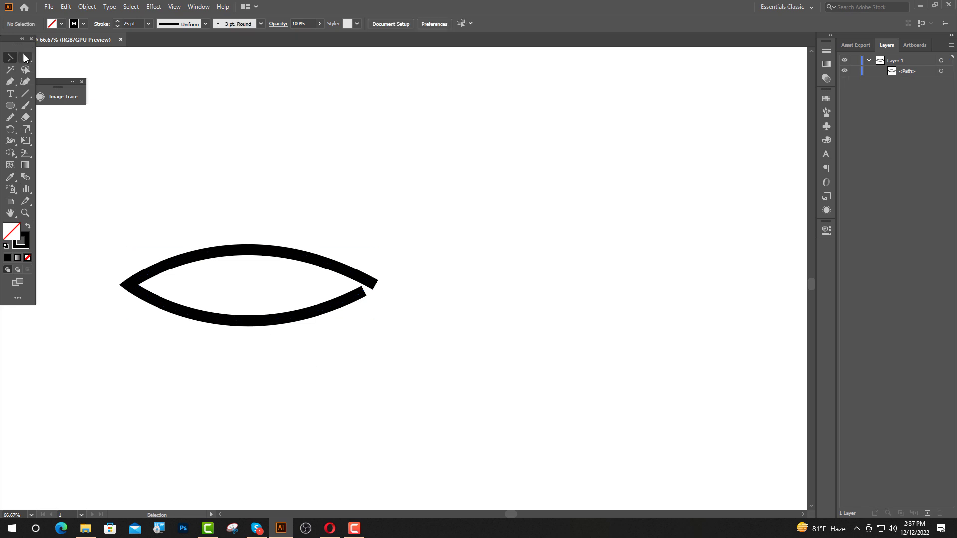
# Reshape the leaf's upper curve and open lower end with the Direct Selection tool.
pyautogui.click(25, 58)
pyautogui.click(374, 285)
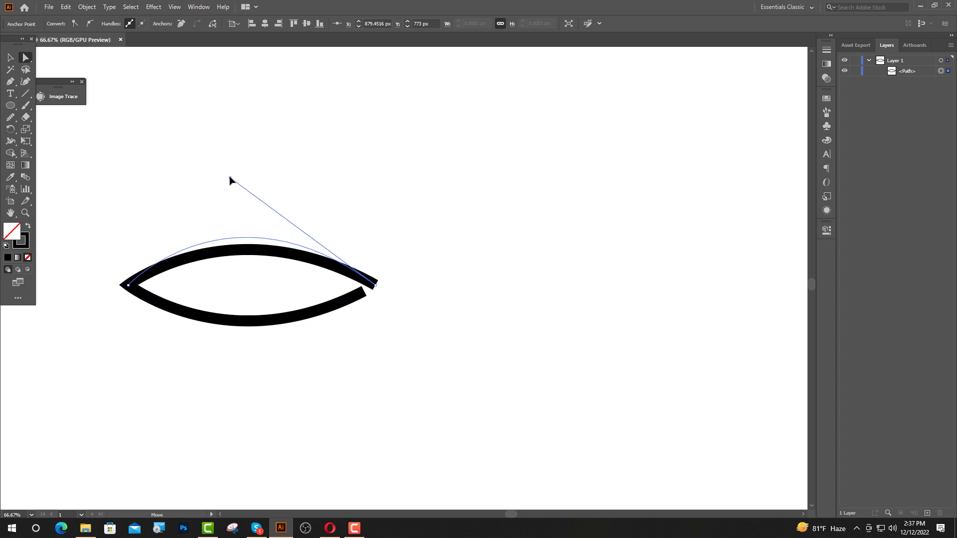
pyautogui.moveTo(234, 204); pyautogui.dragTo(236, 182)
pyautogui.click(391, 222)
pyautogui.moveTo(362, 296); pyautogui.dragTo(215, 383)
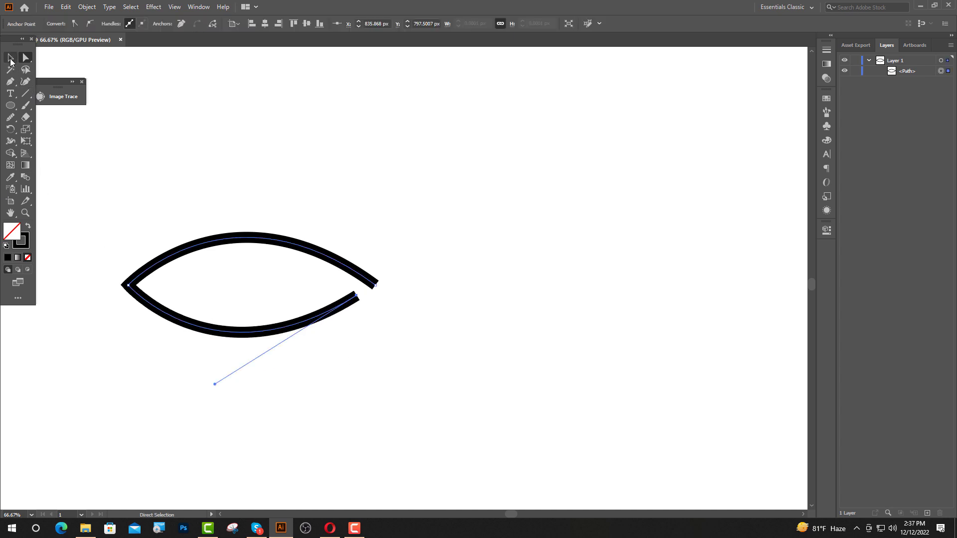
pyautogui.click(10, 57)
pyautogui.click(356, 192)
pyautogui.click(376, 282)
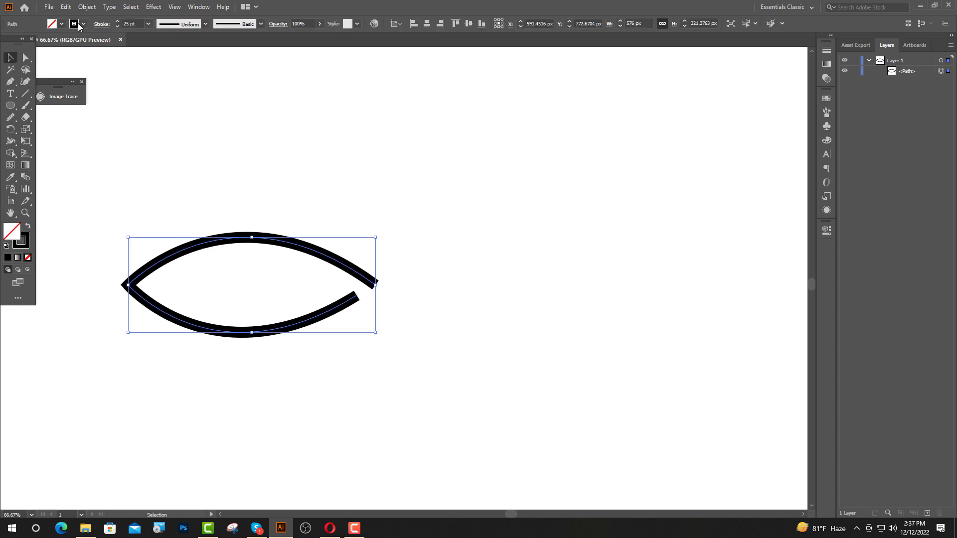
# Give the leaf round caps and add a 330° rotated copy whose tip meets the original's right tip.
pyautogui.click(99, 24)
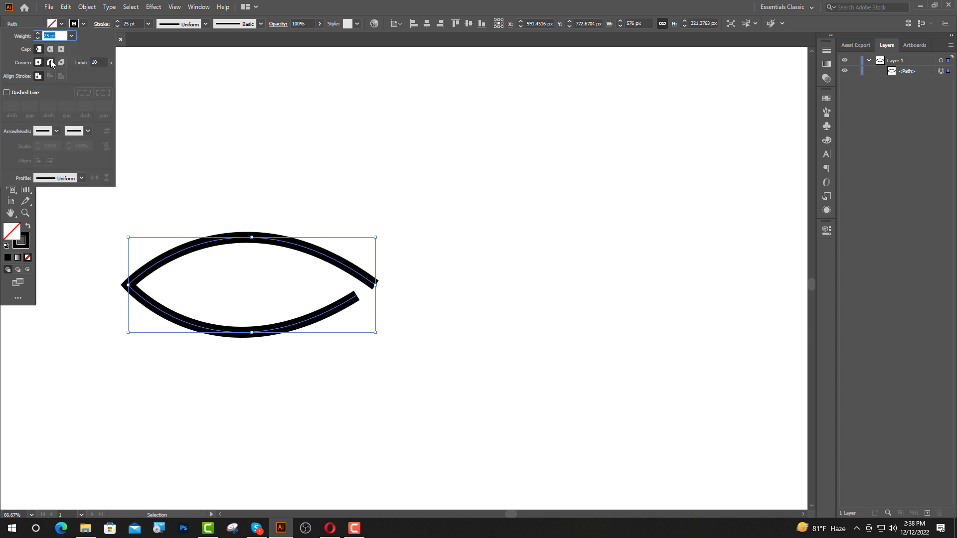
pyautogui.rightClick(353, 295)
pyautogui.moveTo(383, 451)
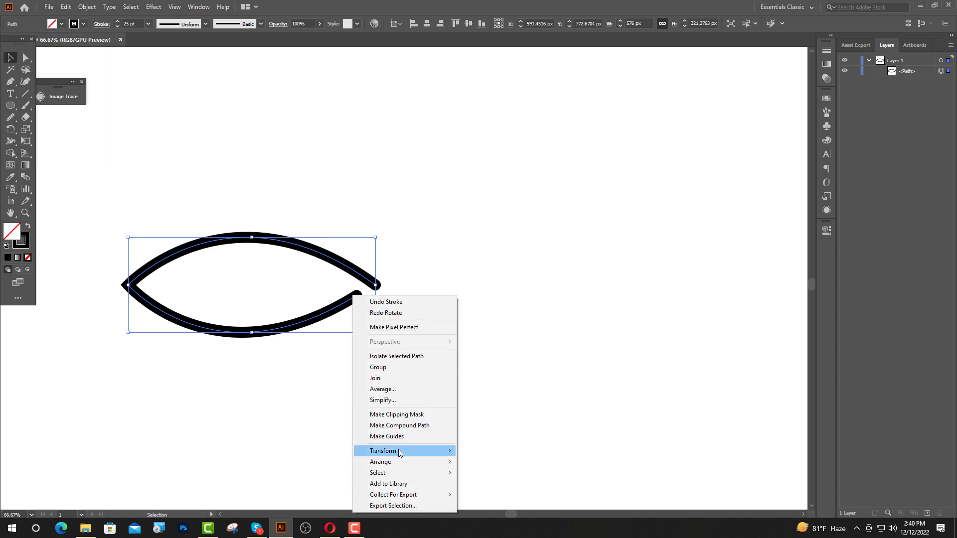
pyautogui.click(482, 389)
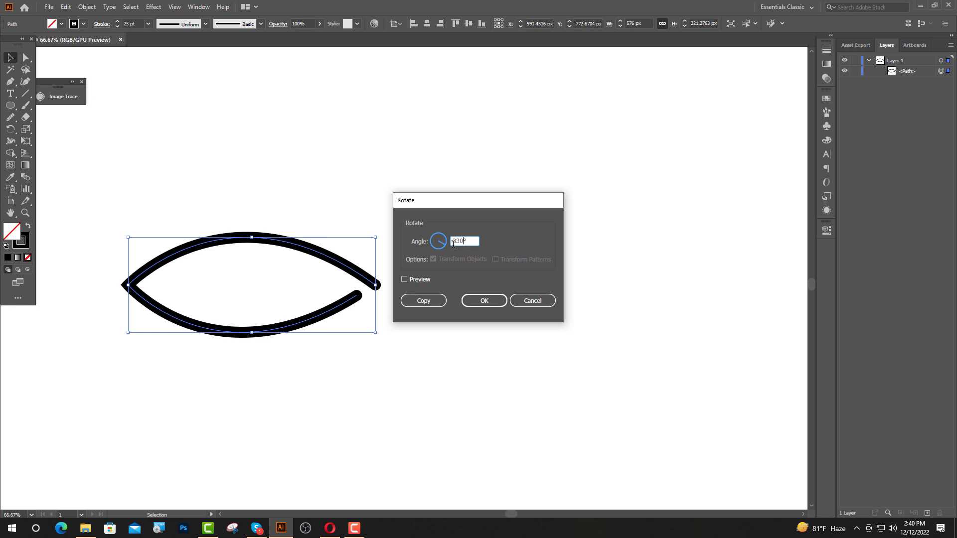
pyautogui.click(423, 301)
pyautogui.moveTo(357, 318)
pyautogui.mouseDown()
pyautogui.moveTo(379, 285)
pyautogui.moveTo(372, 271)
pyautogui.mouseUp()
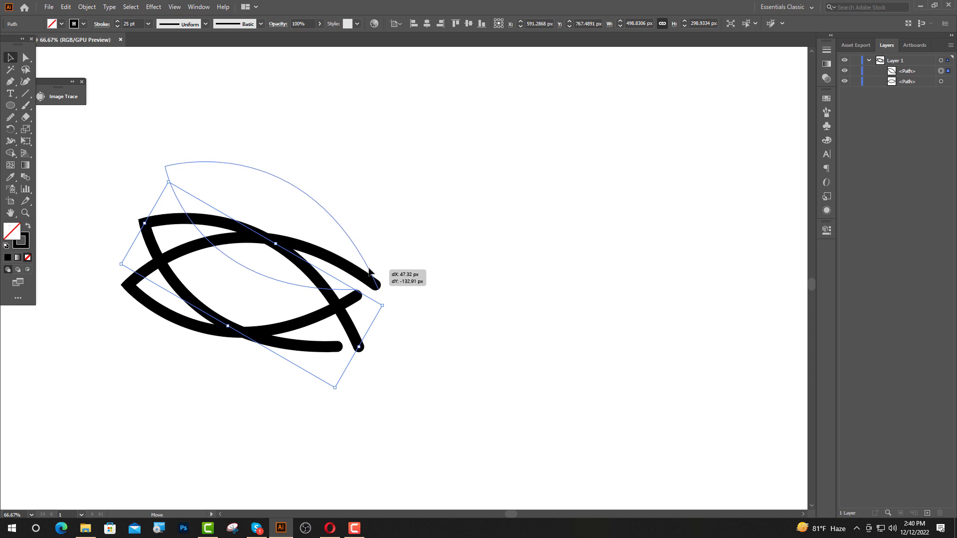
pyautogui.moveTo(371, 271); pyautogui.dragTo(377, 285)
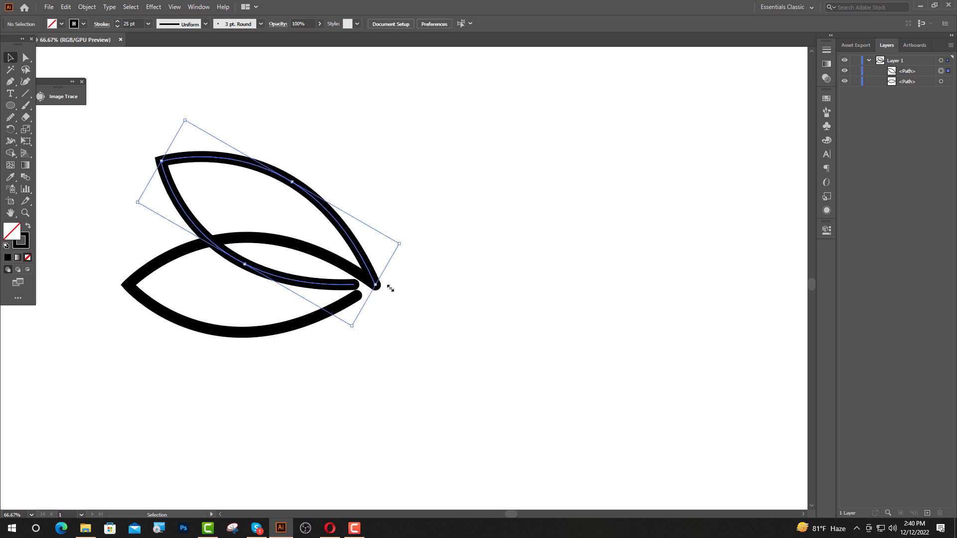
pyautogui.click(433, 286)
pyautogui.click(369, 270)
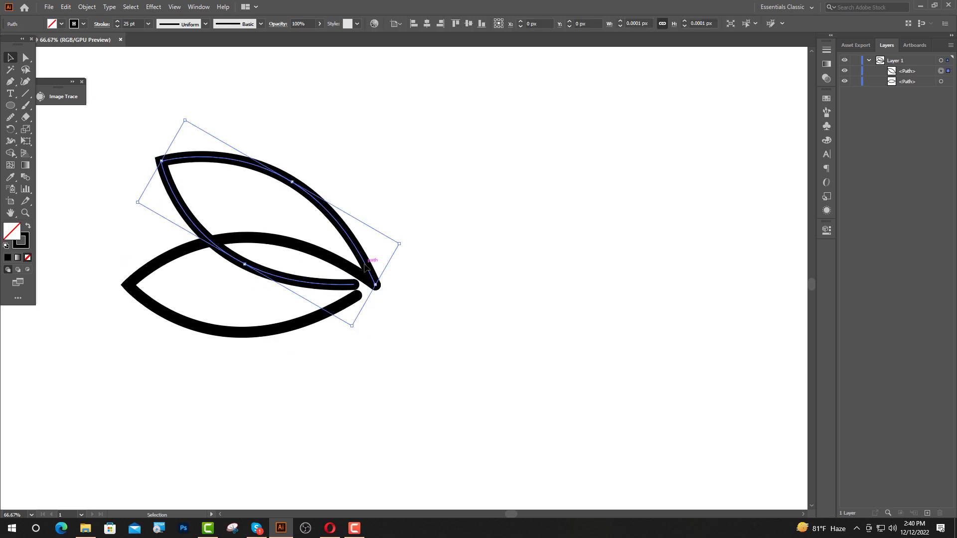
# Add a -60° rotated upright copy of the leaf with its tip on the shared meeting point.
pyautogui.rightClick(369, 264)
pyautogui.moveTo(399, 420)
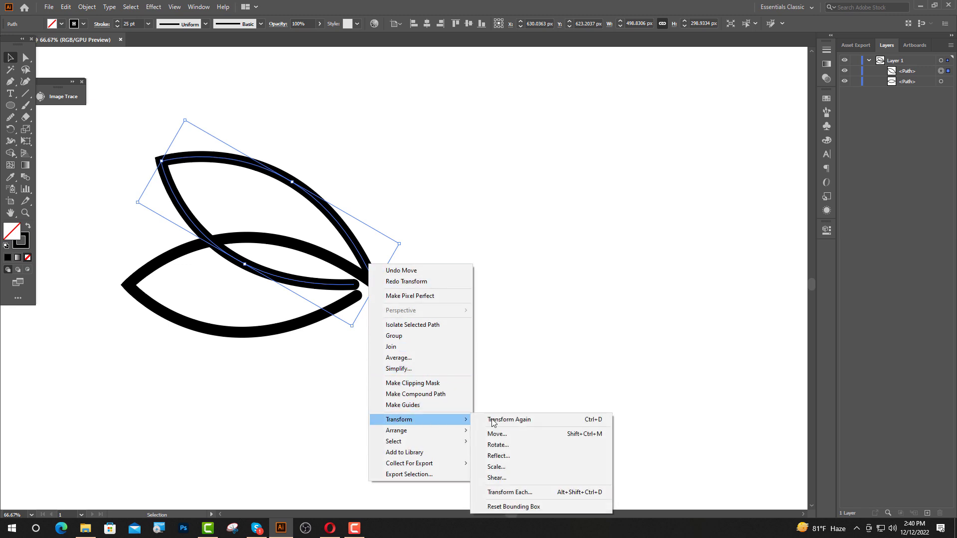
pyautogui.click(499, 445)
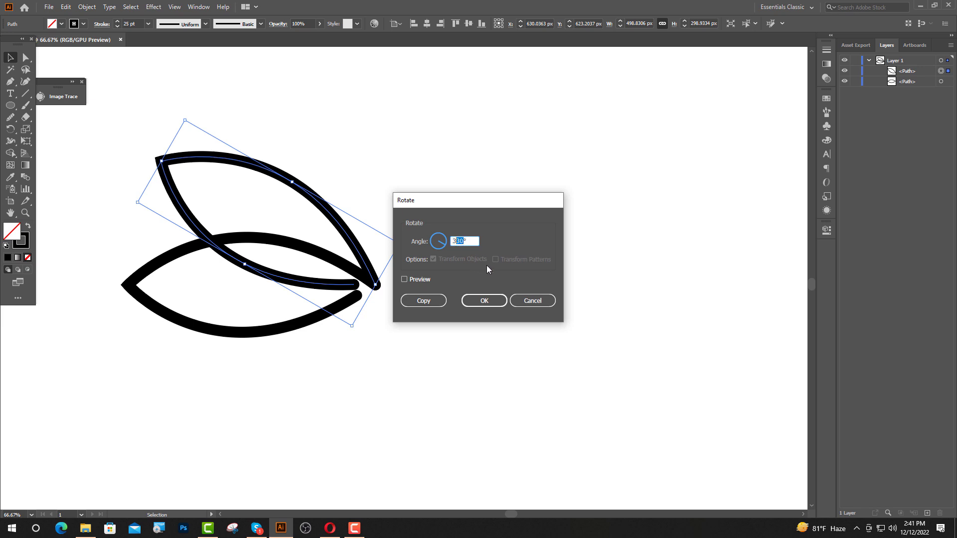
pyautogui.write('-60')
pyautogui.click(418, 304)
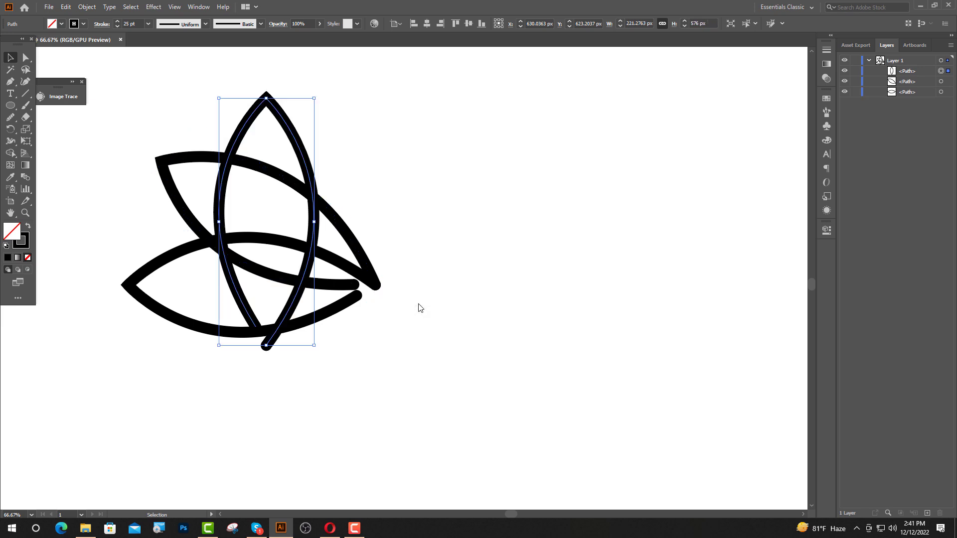
pyautogui.moveTo(291, 311); pyautogui.dragTo(390, 265)
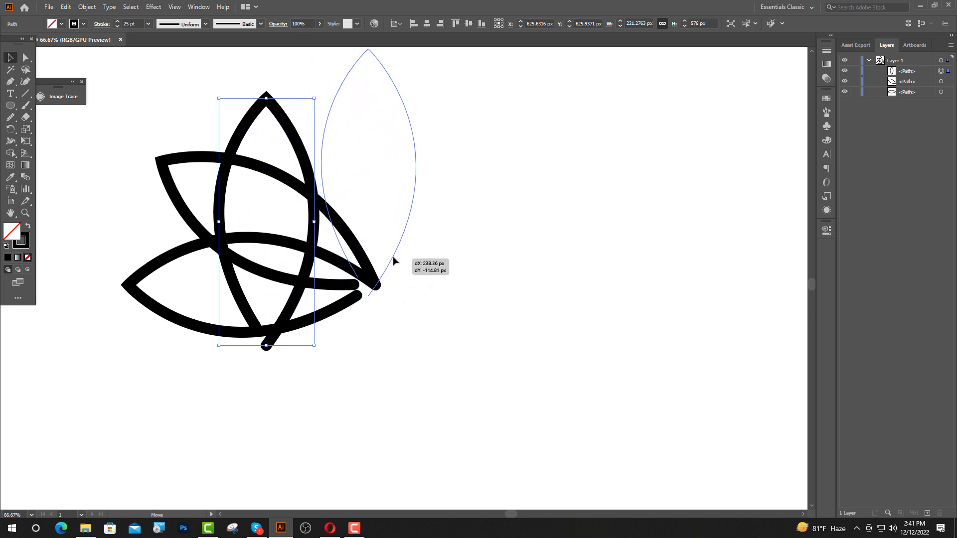
pyautogui.moveTo(389, 265); pyautogui.dragTo(397, 254)
pyautogui.moveTo(142, 192); pyautogui.dragTo(246, 270)
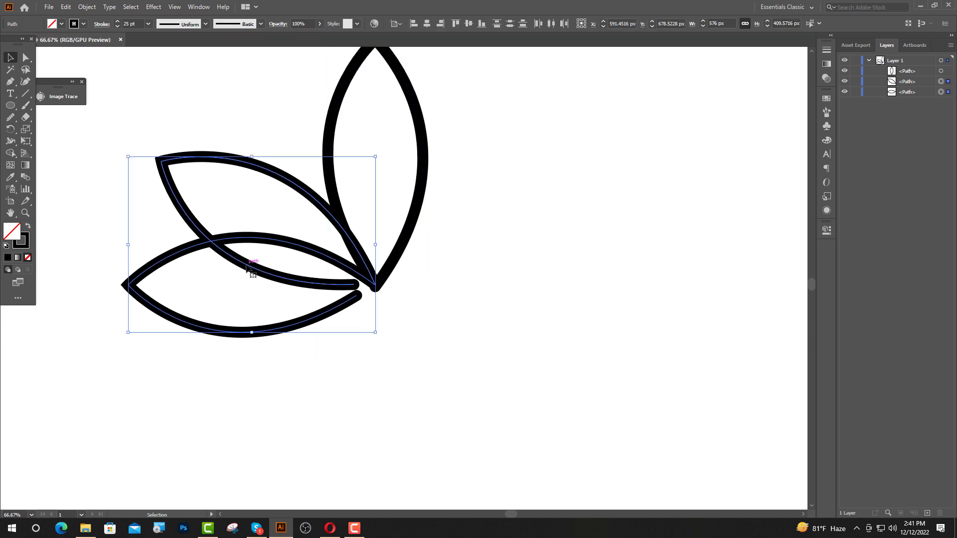
# Reflect a copy of the two lower-left leaves across the vertical axis and drag it right.
pyautogui.press('a')
pyautogui.press('v')
pyautogui.rightClick(247, 267)
pyautogui.moveTo(277, 410)
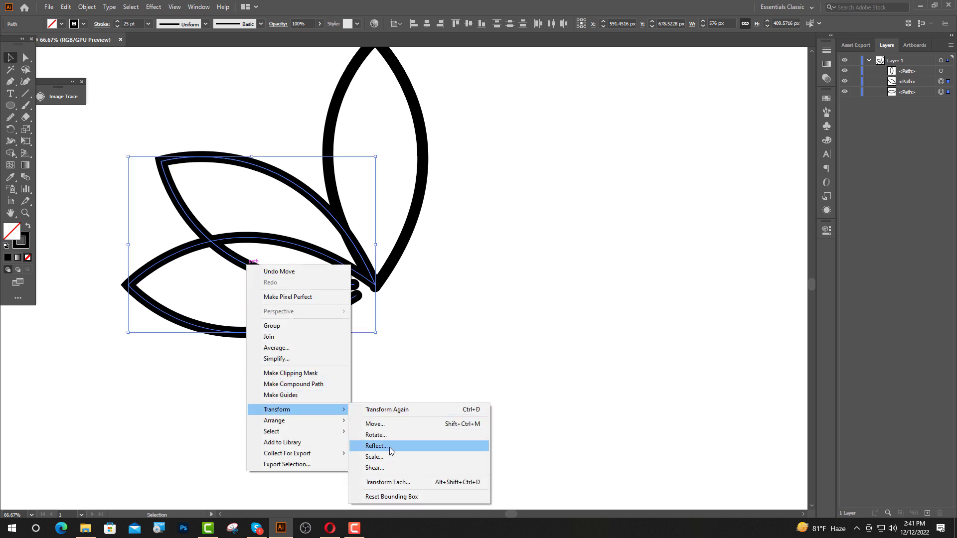
pyautogui.click(390, 446)
pyautogui.click(381, 218)
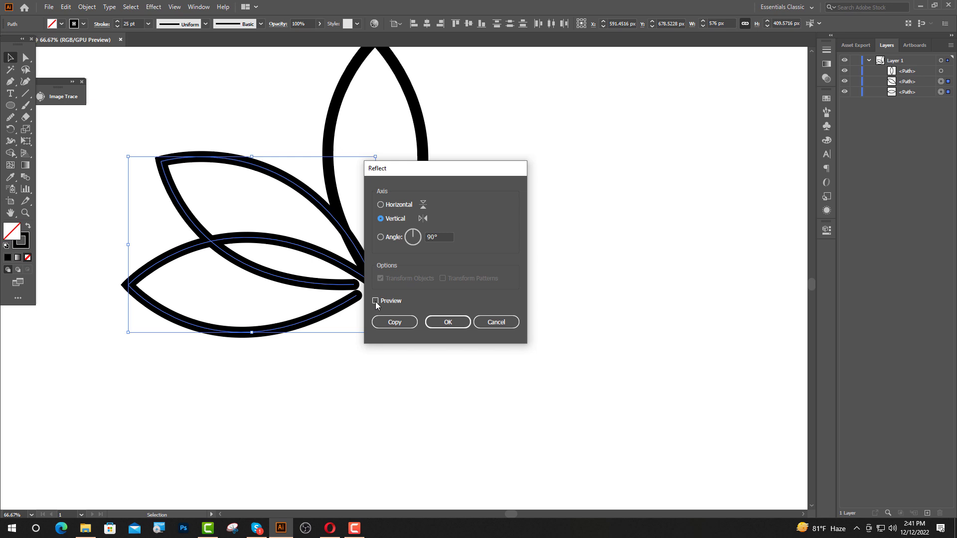
pyautogui.click(375, 301)
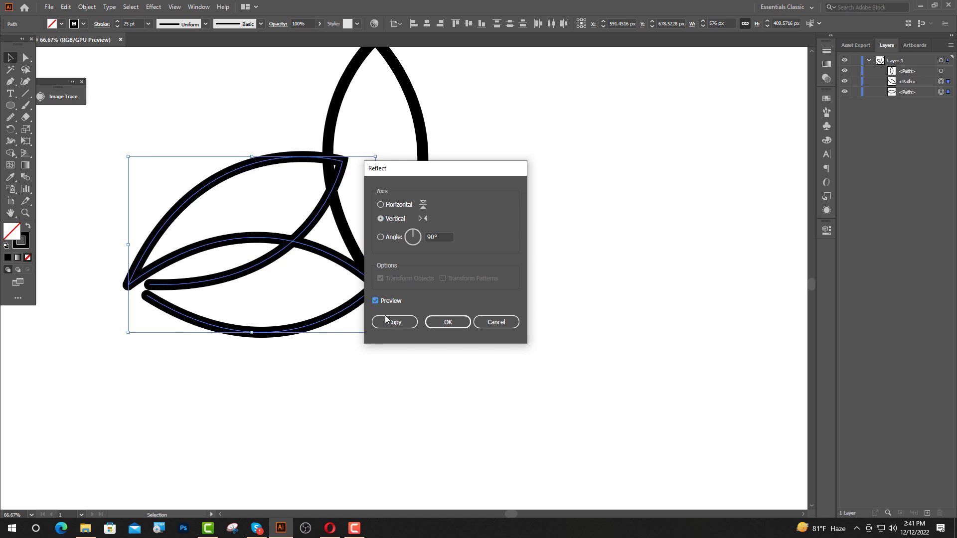
pyautogui.click(394, 322)
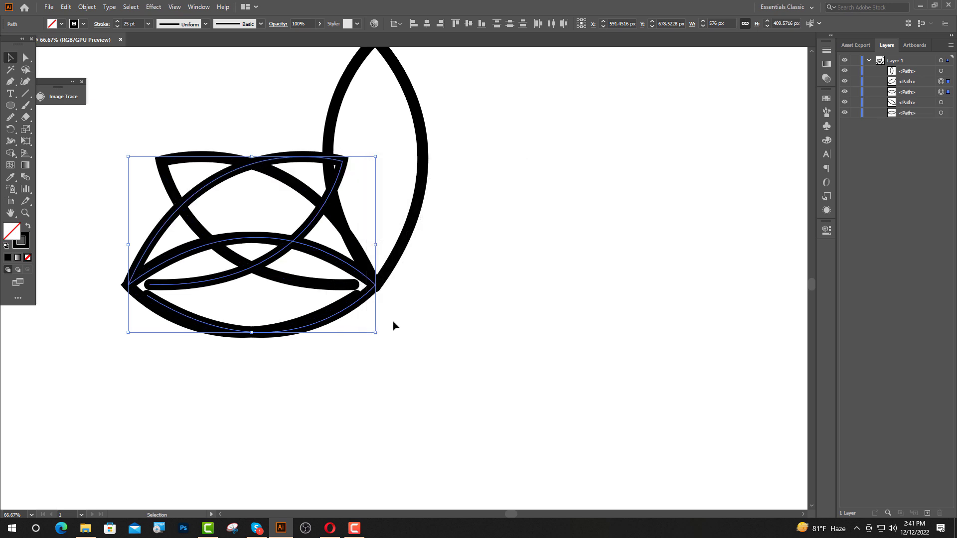
pyautogui.moveTo(164, 266); pyautogui.dragTo(413, 265)
# Adjust the lower-right petal's anchors and curves so they meet at the lotus centre.
pyautogui.click(666, 319)
pyautogui.hotkey('ctrl', '1')
pyautogui.press('a')
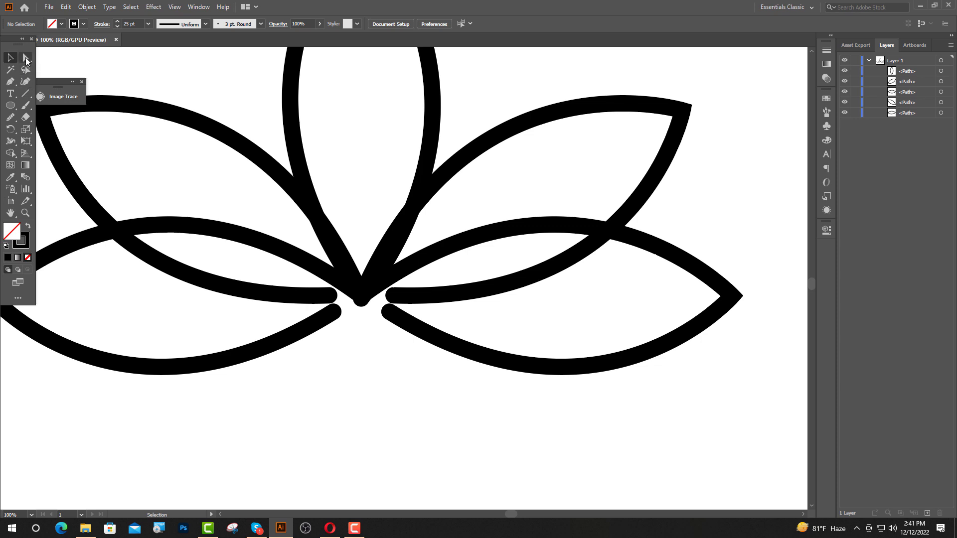
pyautogui.click(391, 321)
pyautogui.moveTo(365, 297); pyautogui.dragTo(393, 275)
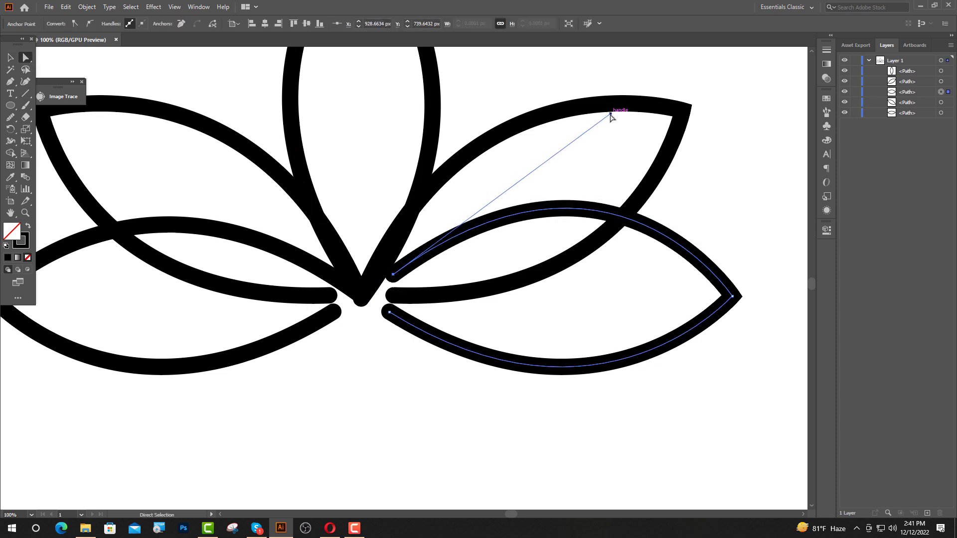
pyautogui.moveTo(612, 112); pyautogui.dragTo(593, 145)
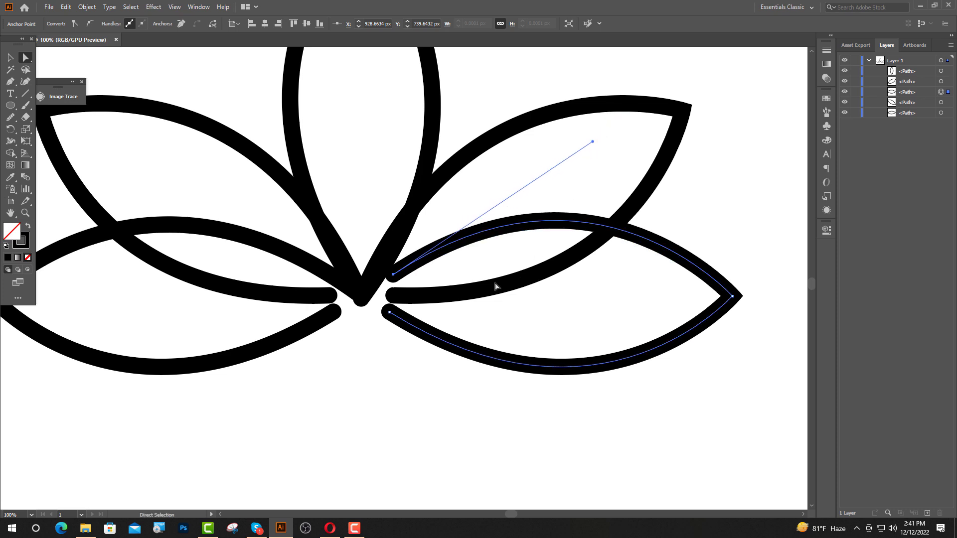
pyautogui.moveTo(384, 313); pyautogui.dragTo(360, 299)
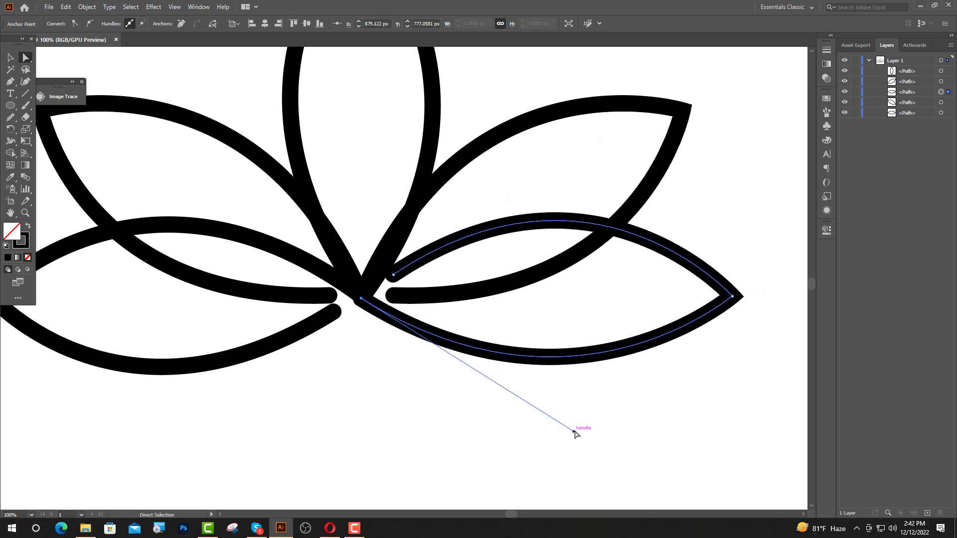
pyautogui.moveTo(575, 432); pyautogui.dragTo(573, 455)
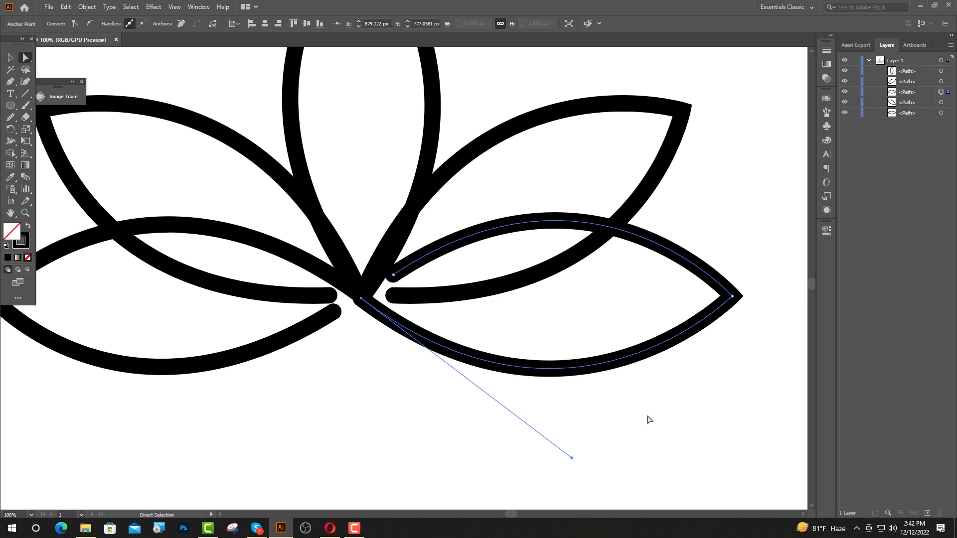
pyautogui.click(489, 383)
pyautogui.hotkey('ctrl', '-')
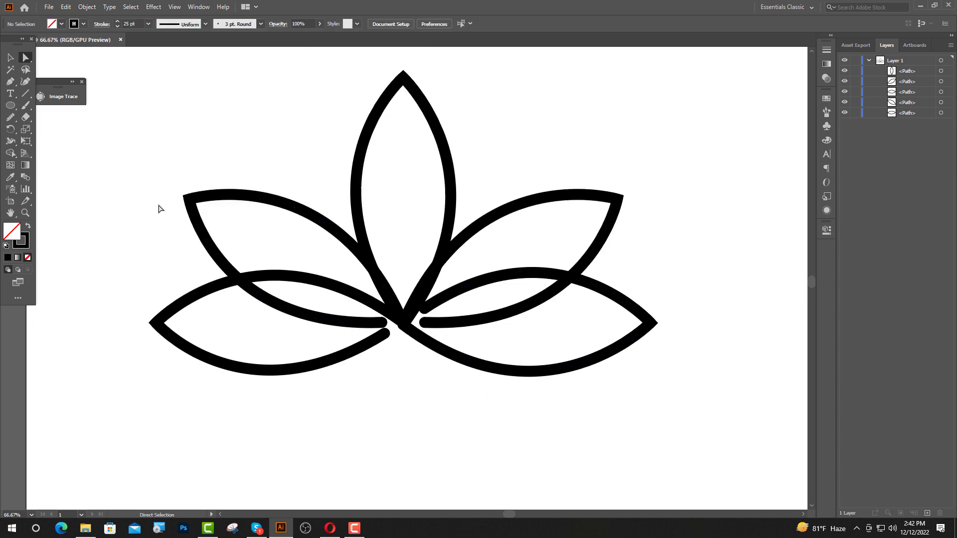
# Use Shape Builder to delete the crossing inner segments on the left, centre and right petals.
pyautogui.press('v')
pyautogui.scroll(-1, 335, 282)
pyautogui.moveTo(330, 228); pyautogui.dragTo(546, 388)
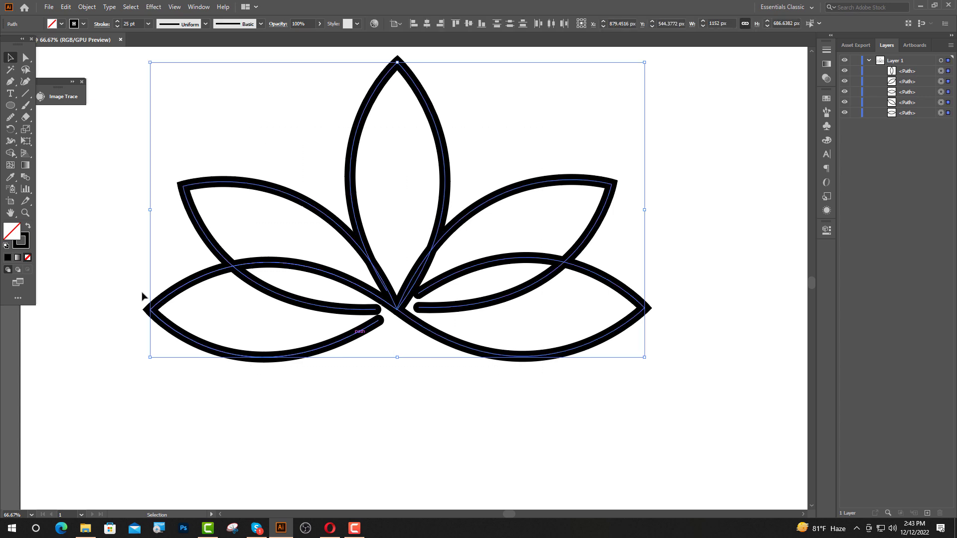
pyautogui.click(10, 153)
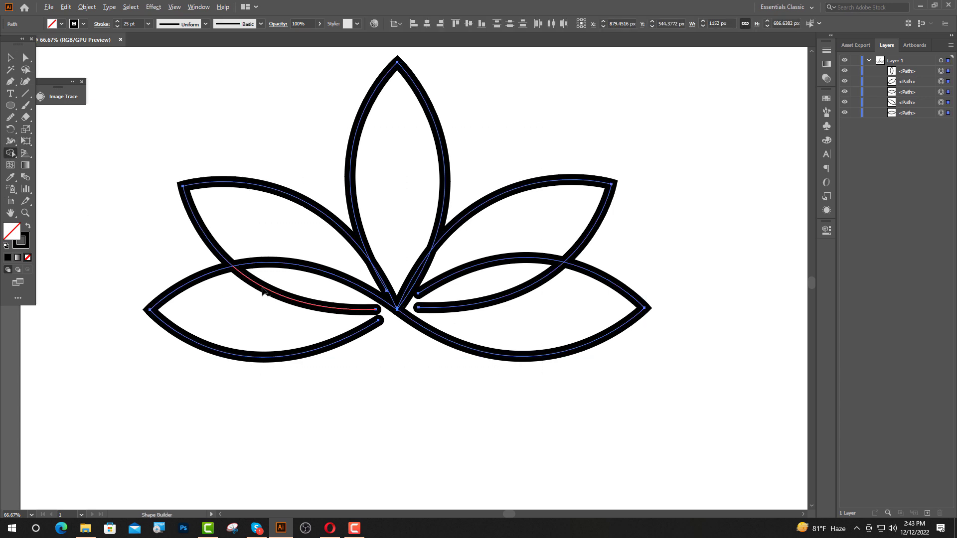
pyautogui.keyDown('alt'); pyautogui.click(260, 289); pyautogui.keyUp('alt')
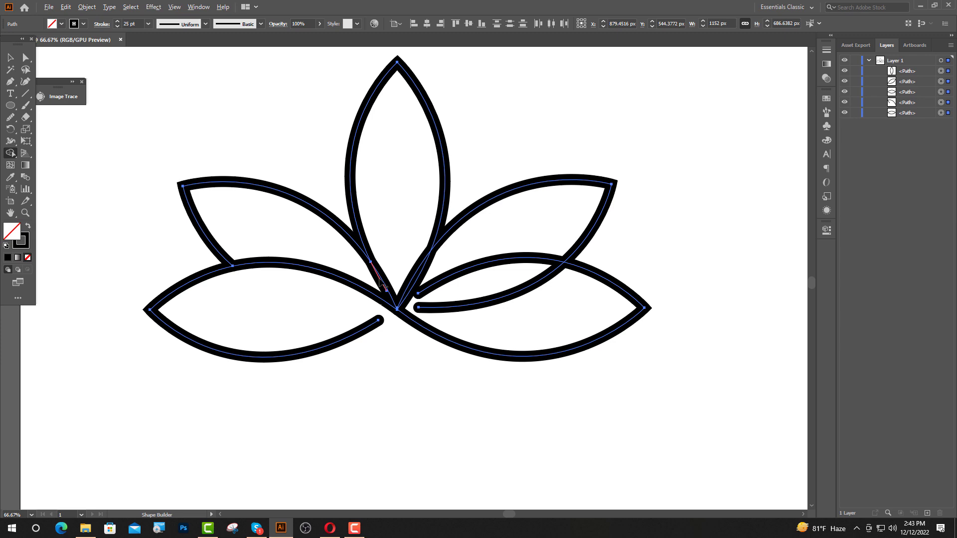
pyautogui.moveTo(384, 286)
pyautogui.mouseDown()
pyautogui.moveTo(423, 324)
pyautogui.moveTo(417, 276)
pyautogui.mouseUp()
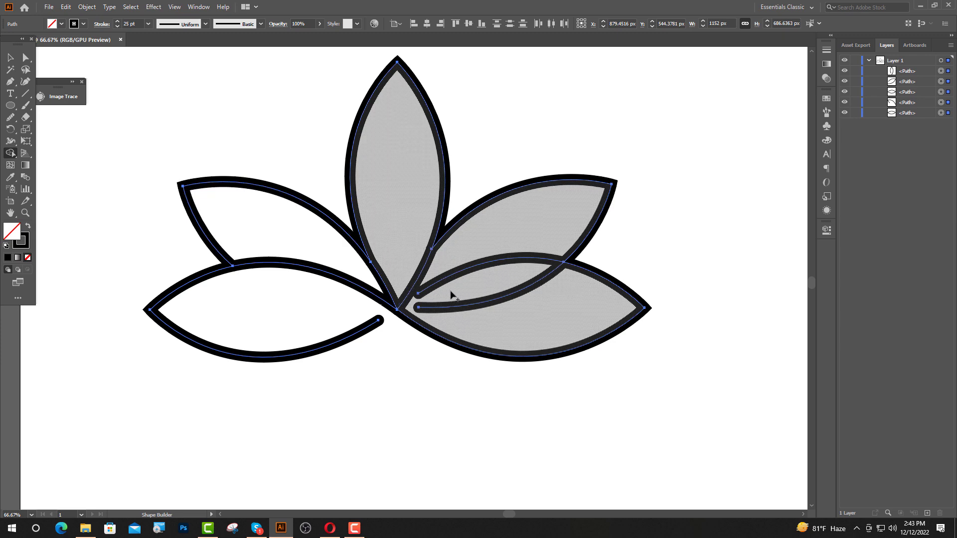
pyautogui.keyDown('alt'); pyautogui.click(470, 273); pyautogui.keyUp('alt')
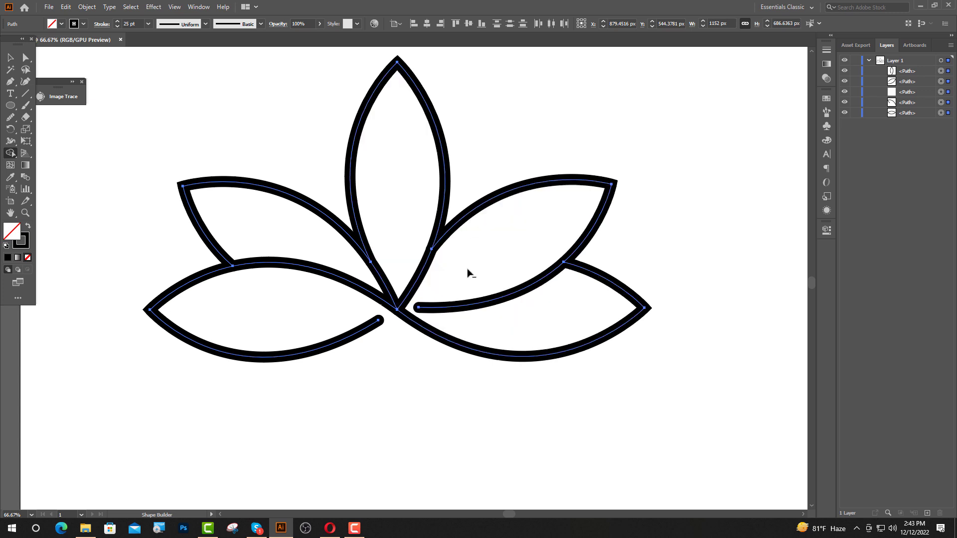
# Move the upper-left petal's cut-end anchor and smooth the curve at that end.
pyautogui.press('v')
pyautogui.click(357, 141)
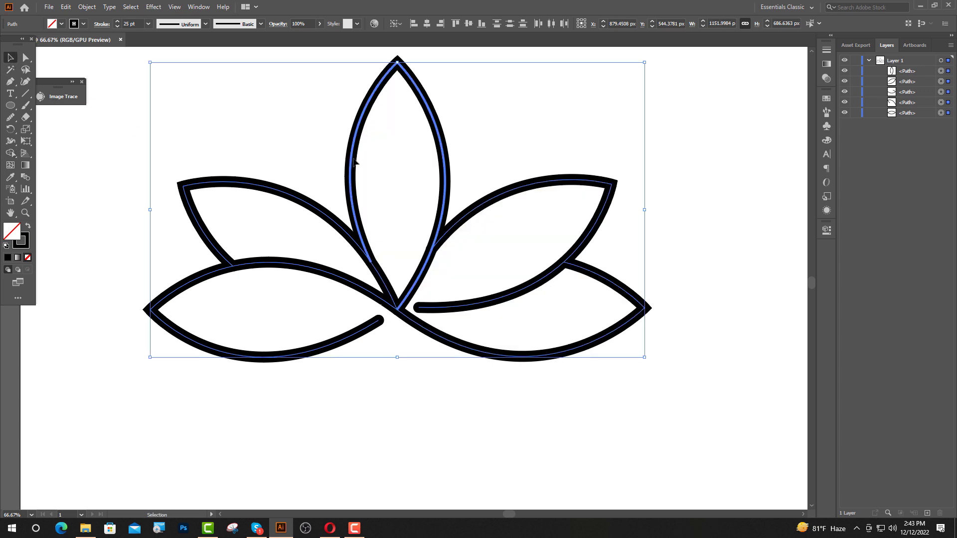
pyautogui.click(310, 148)
pyautogui.click(25, 58)
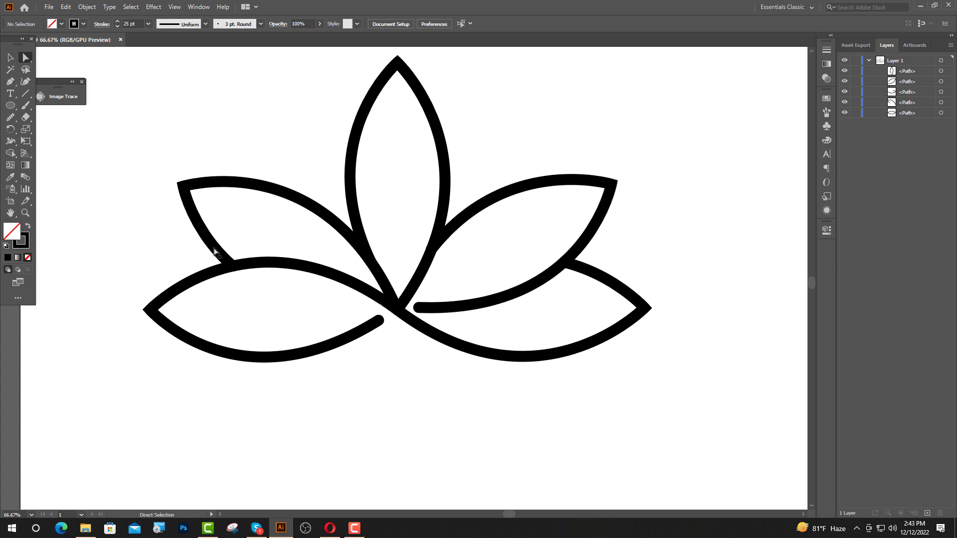
pyautogui.click(232, 265)
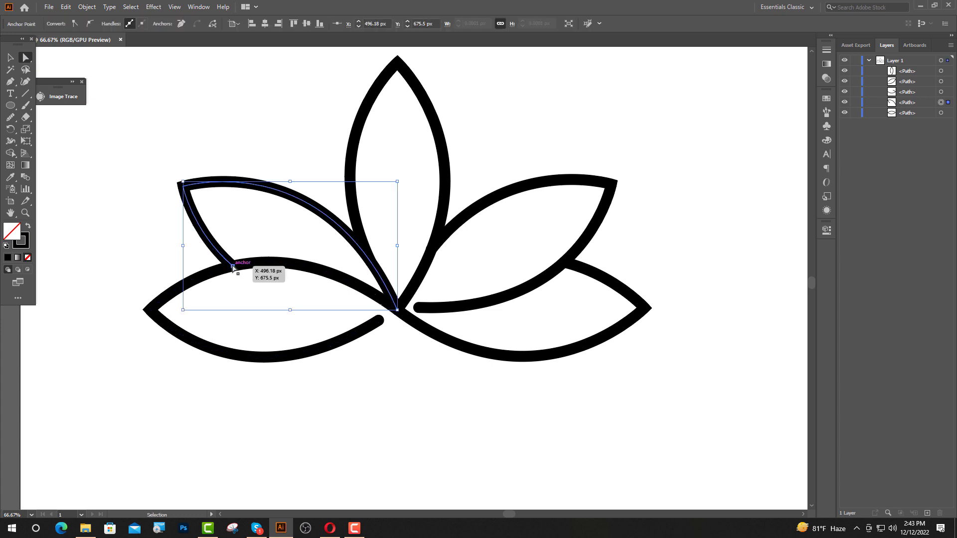
pyautogui.scroll(3, 232, 268)
pyautogui.moveTo(232, 269); pyautogui.dragTo(194, 232)
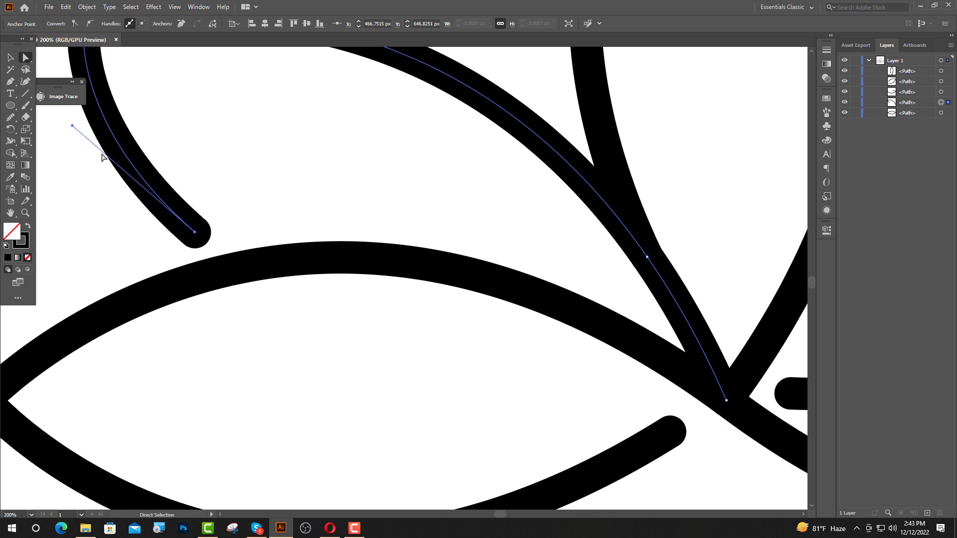
pyautogui.moveTo(72, 126); pyautogui.dragTo(90, 114)
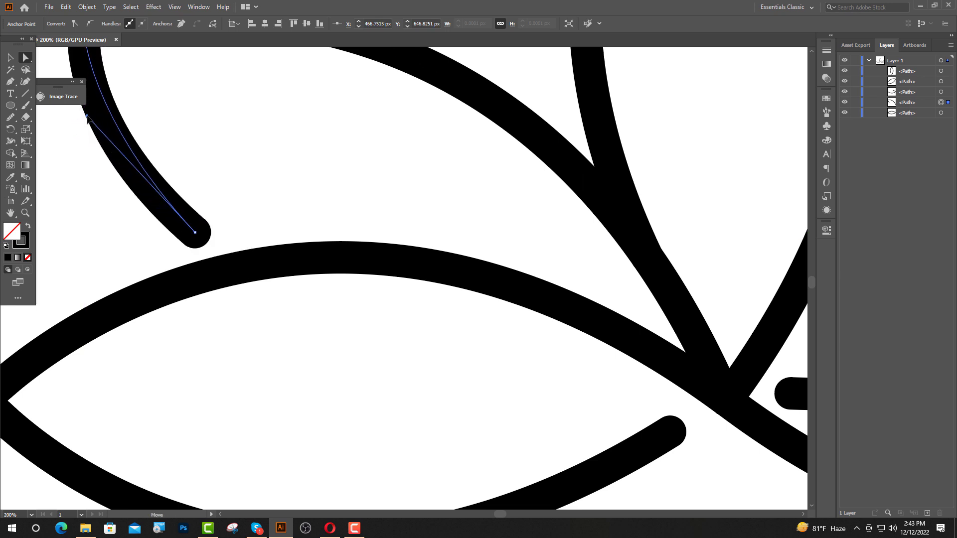
pyautogui.click(118, 213)
# Curl the centre petal's left side inward so it stops short of the base.
pyautogui.keyDown('alt'); pyautogui.scroll(-3, 118, 213); pyautogui.keyUp('alt')
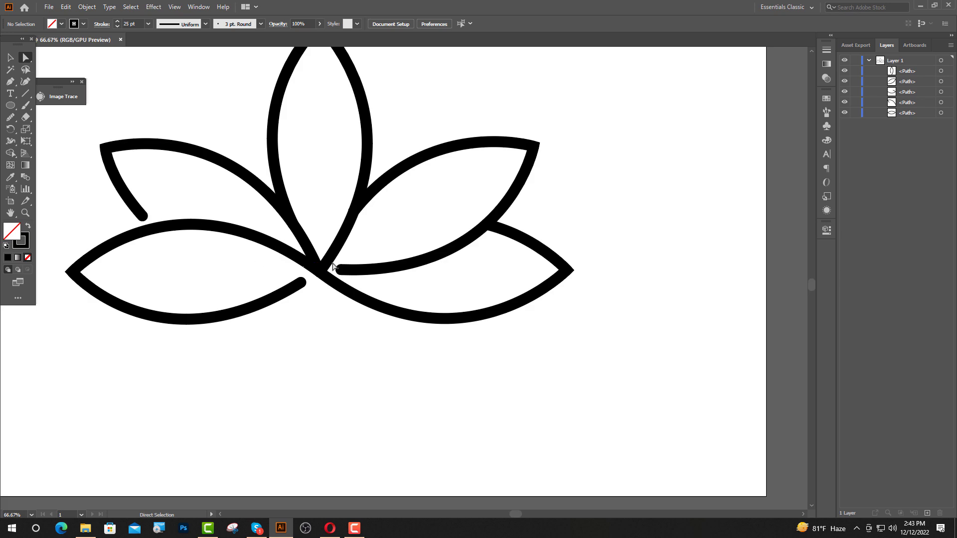
pyautogui.scroll(1, 335, 255)
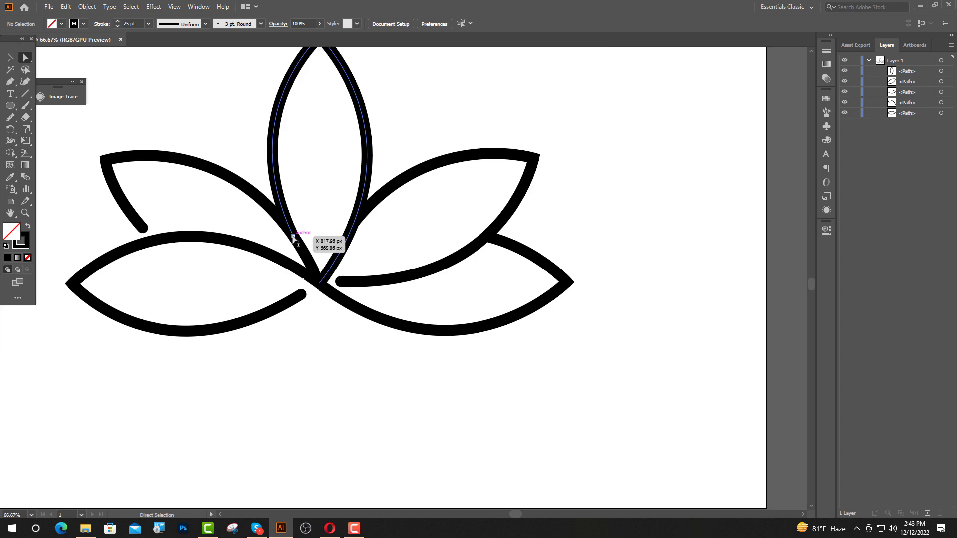
pyautogui.moveTo(294, 235); pyautogui.dragTo(277, 193)
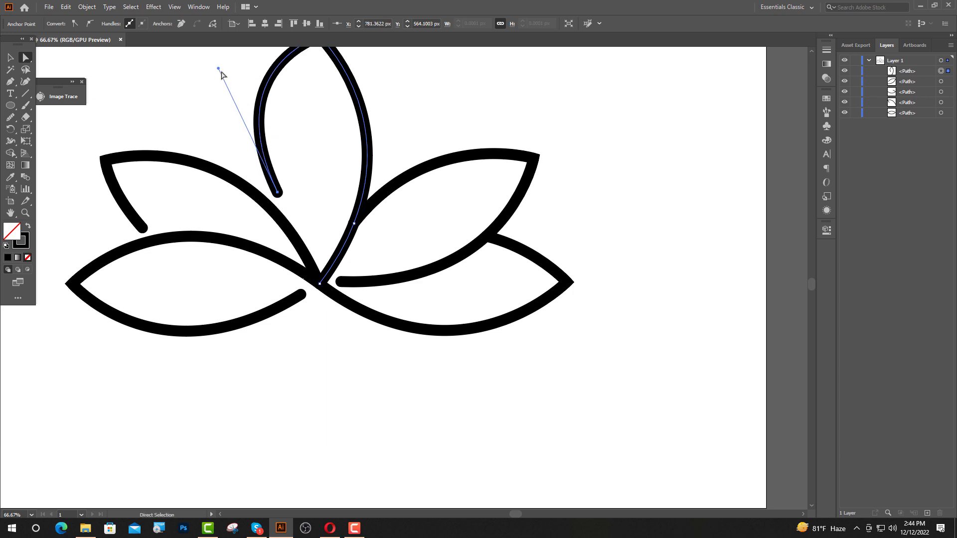
pyautogui.moveTo(218, 69); pyautogui.dragTo(250, 98)
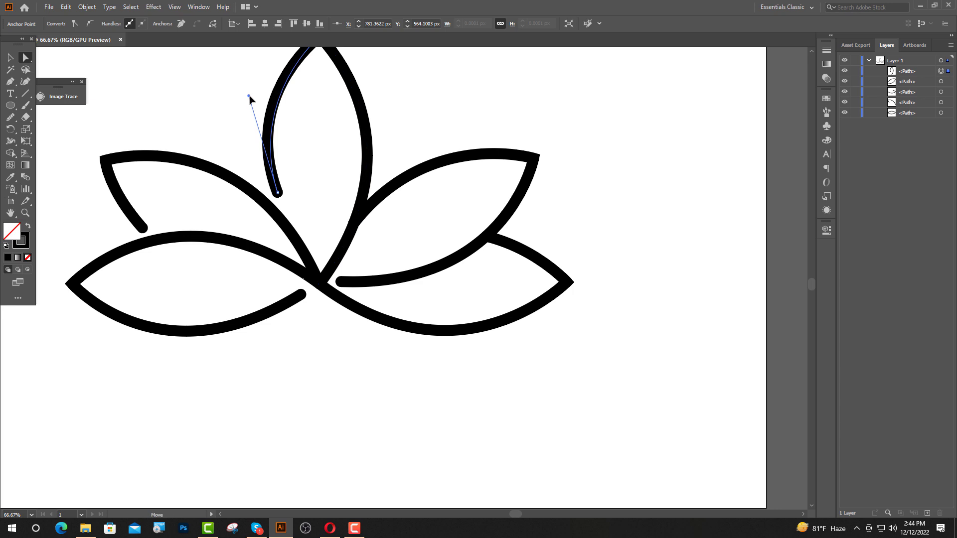
pyautogui.click(337, 158)
# Pull the right petal's inner end point left onto the base and bend its upper curve.
pyautogui.scroll(2, 339, 224)
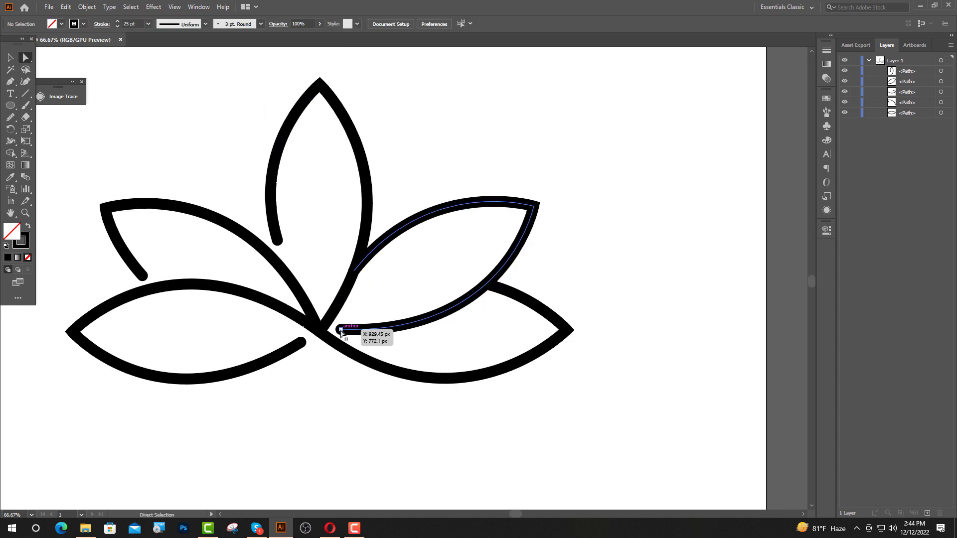
pyautogui.click(339, 330)
pyautogui.keyDown('alt'); pyautogui.scroll(1, 340, 329); pyautogui.keyUp('alt')
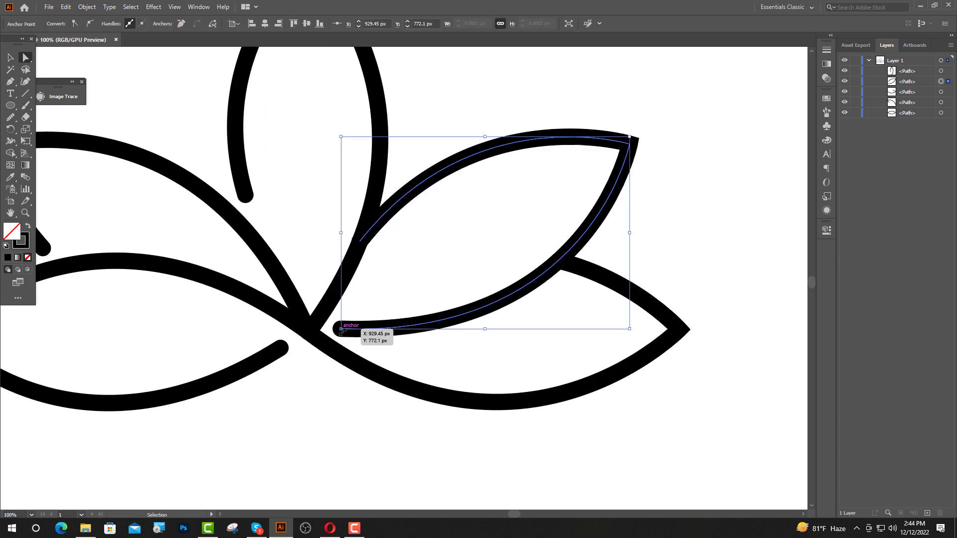
pyautogui.keyDown('alt'); pyautogui.scroll(2, 341, 327); pyautogui.keyUp('alt')
pyautogui.moveTo(342, 328); pyautogui.dragTo(321, 329)
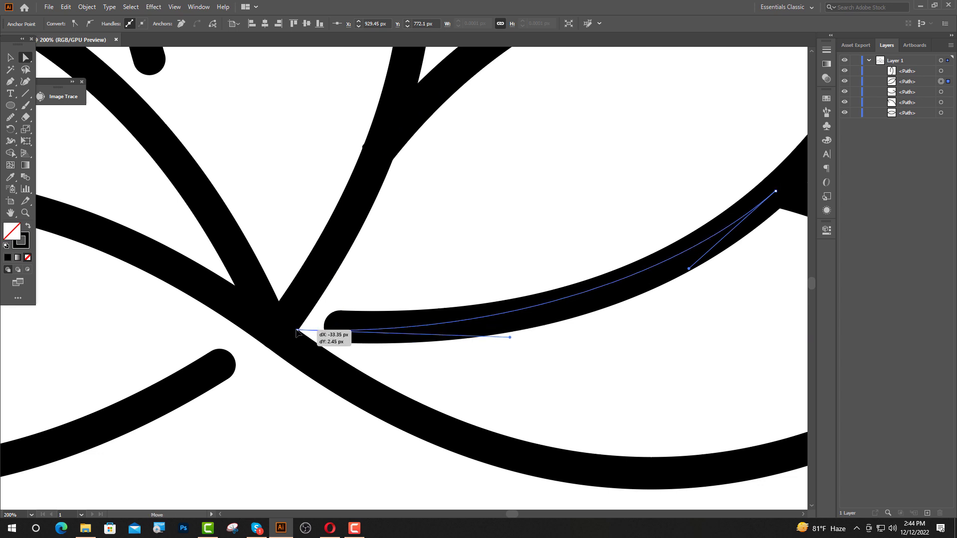
pyautogui.keyDown('alt'); pyautogui.scroll(-2, 322, 330); pyautogui.keyUp('alt')
pyautogui.moveTo(392, 229); pyautogui.dragTo(424, 194)
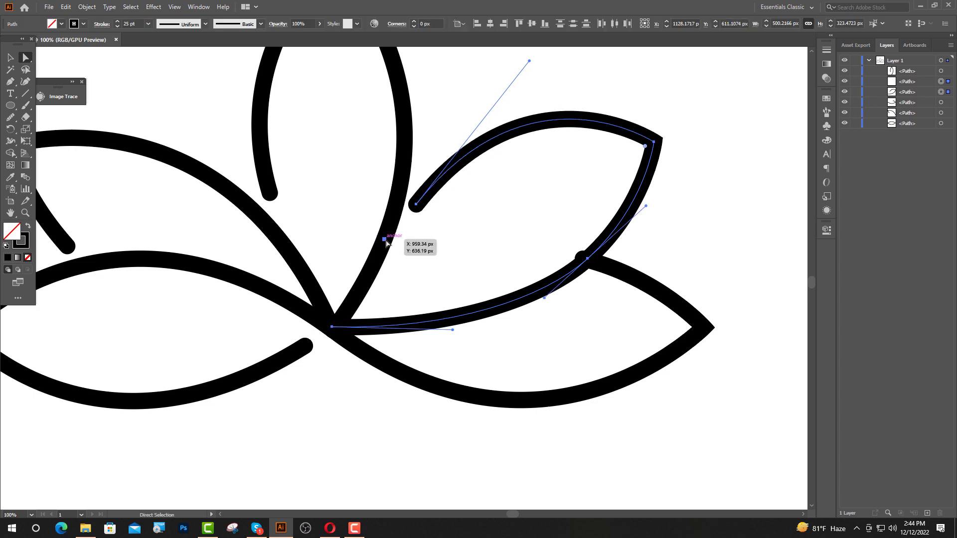
pyautogui.click(387, 239)
# Reshape the upper-right petal's open end by lowering its curve handle and nudging the anchor.
pyautogui.click(416, 204)
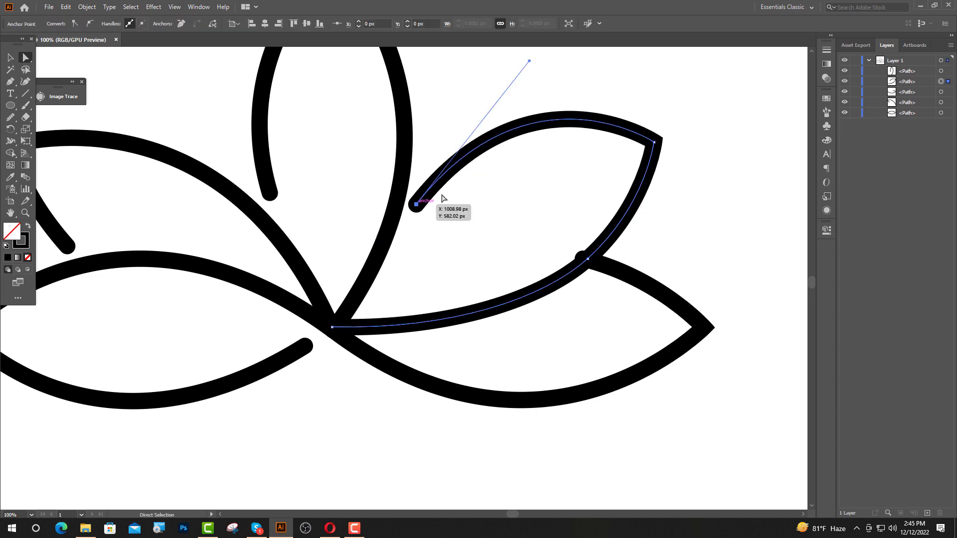
pyautogui.moveTo(530, 61); pyautogui.dragTo(530, 90)
pyautogui.moveTo(416, 205); pyautogui.dragTo(421, 200)
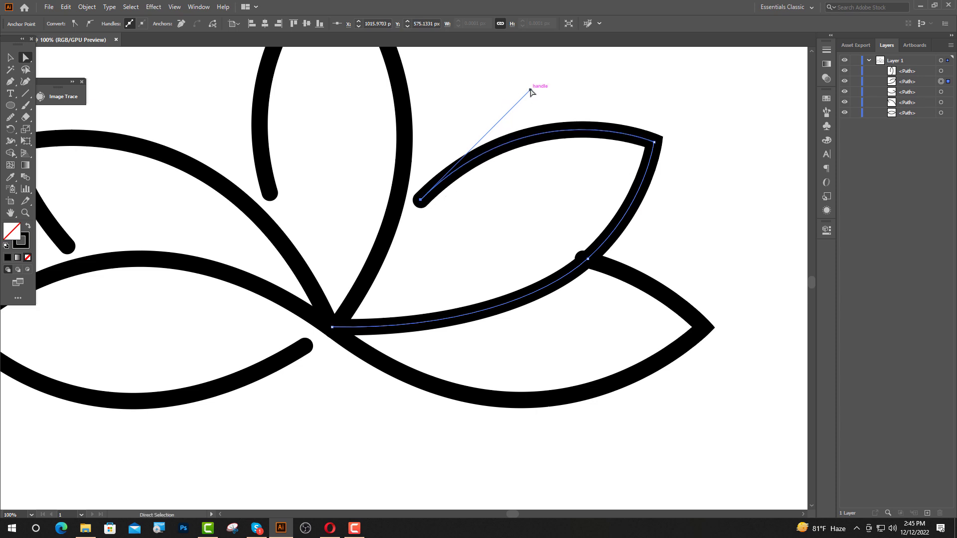
pyautogui.click(534, 206)
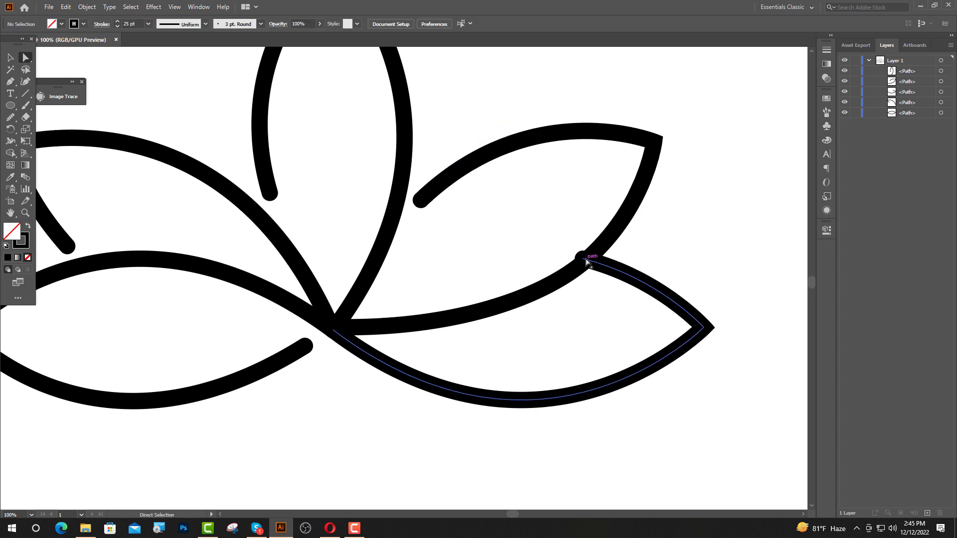
# Move the lower-right petal's open end right and flatten the curve near it.
pyautogui.moveTo(589, 264); pyautogui.dragTo(602, 267)
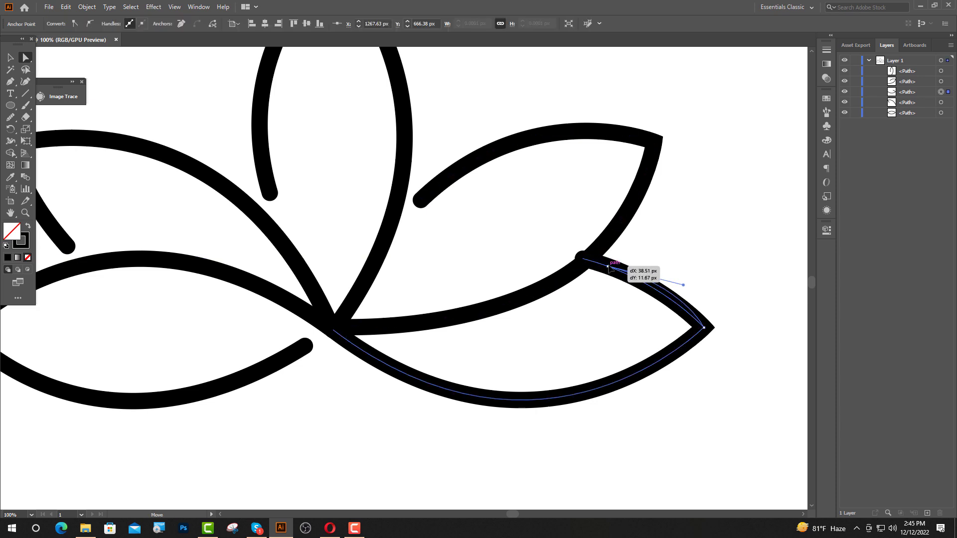
pyautogui.moveTo(602, 268); pyautogui.dragTo(617, 271)
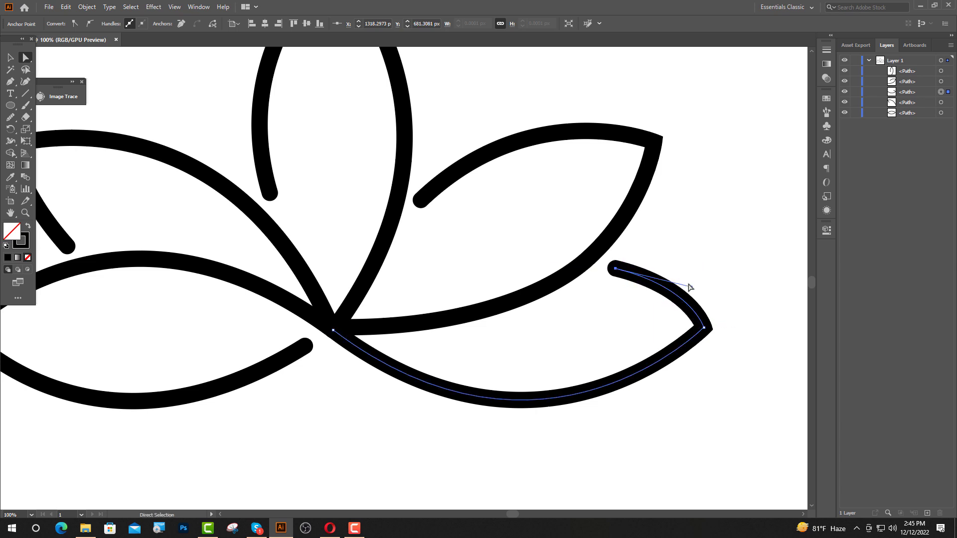
pyautogui.moveTo(693, 289); pyautogui.dragTo(669, 291)
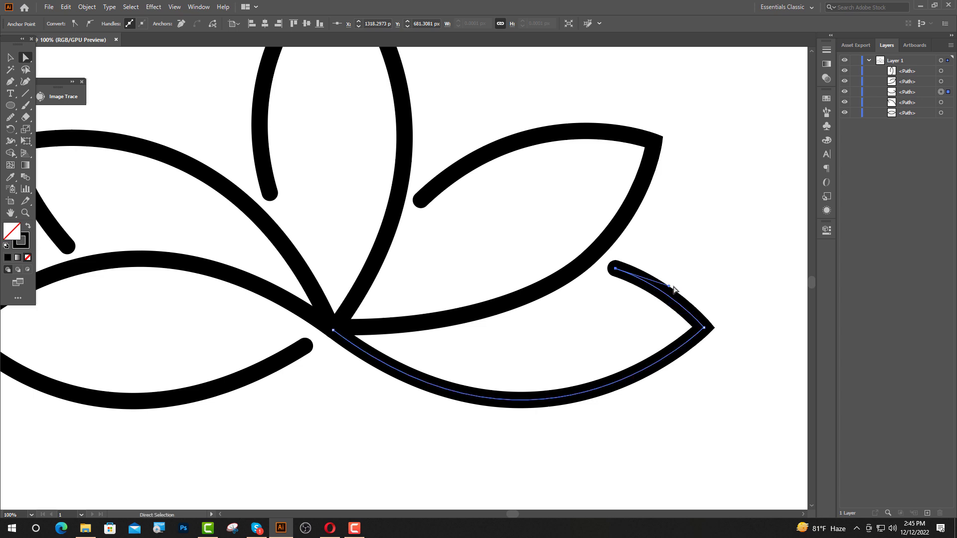
pyautogui.click(716, 276)
# Expand all five petal strokes into filled shapes with Object > Expand.
pyautogui.keyDown('alt'); pyautogui.scroll(-2, 716, 296); pyautogui.keyUp('alt')
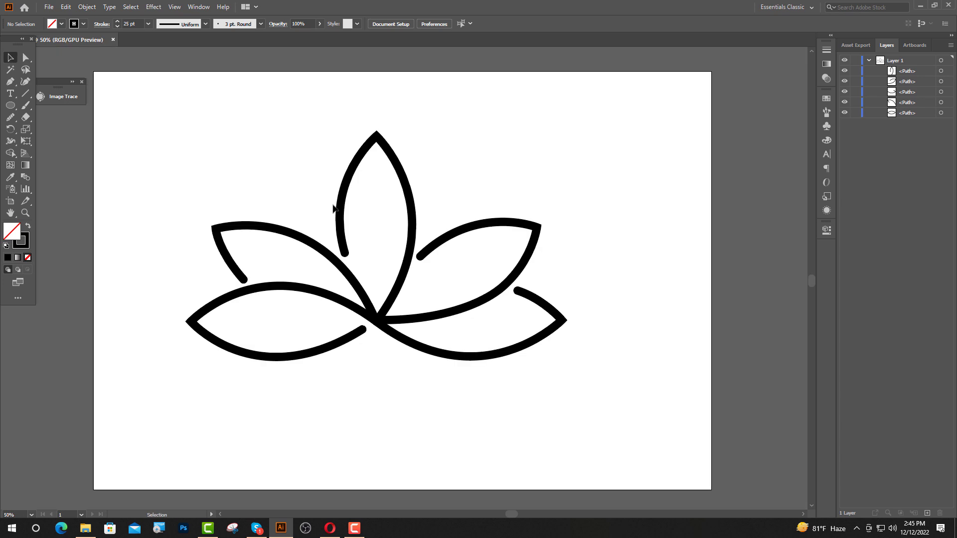
pyautogui.keyDown('alt'); pyautogui.scroll(-2, 598, 289); pyautogui.keyUp('alt')
pyautogui.scroll(-1, 470, 248)
pyautogui.keyDown('alt'); pyautogui.scroll(1, 416, 304); pyautogui.keyUp('alt')
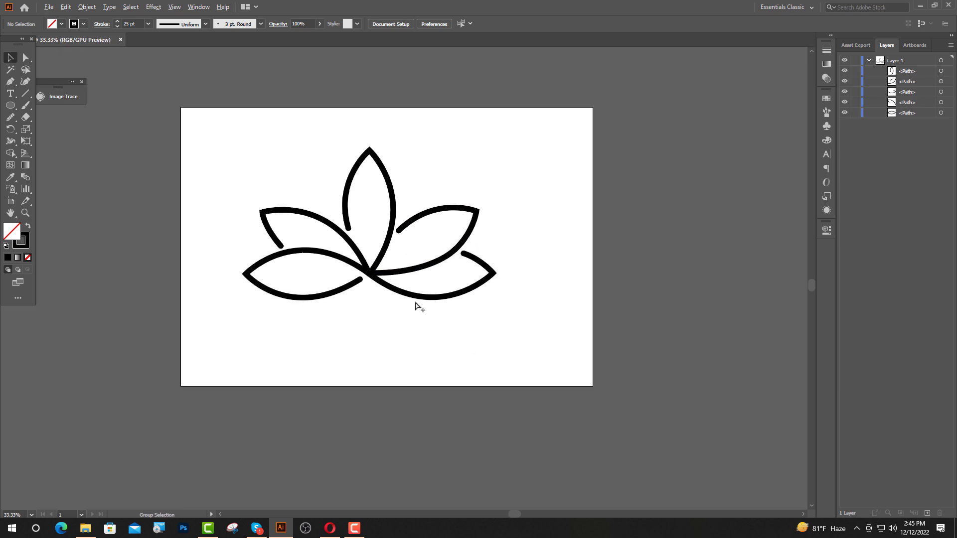
pyautogui.keyDown('alt'); pyautogui.scroll(1, 389, 309); pyautogui.keyUp('alt')
pyautogui.scroll(1, 324, 313)
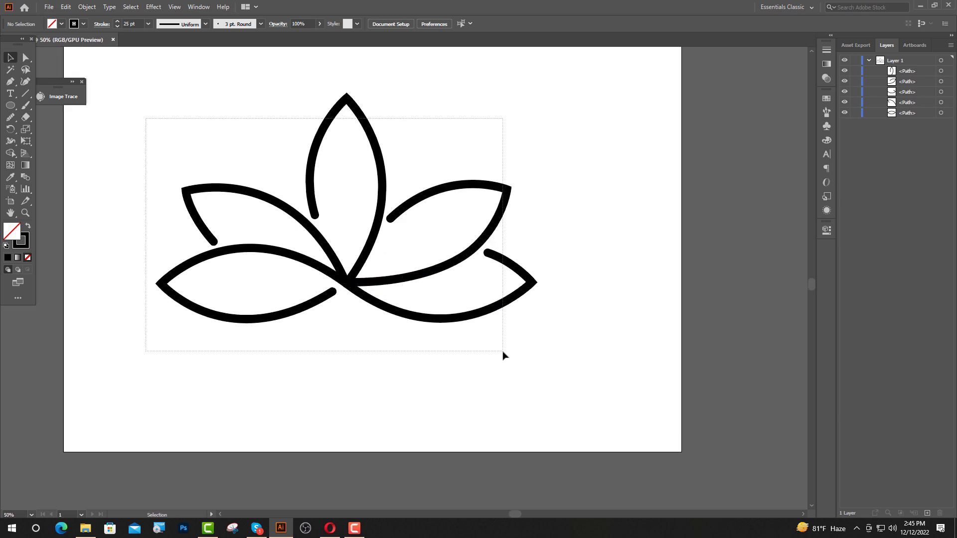
pyautogui.moveTo(148, 122); pyautogui.dragTo(503, 354)
pyautogui.moveTo(200, 109); pyautogui.dragTo(447, 258)
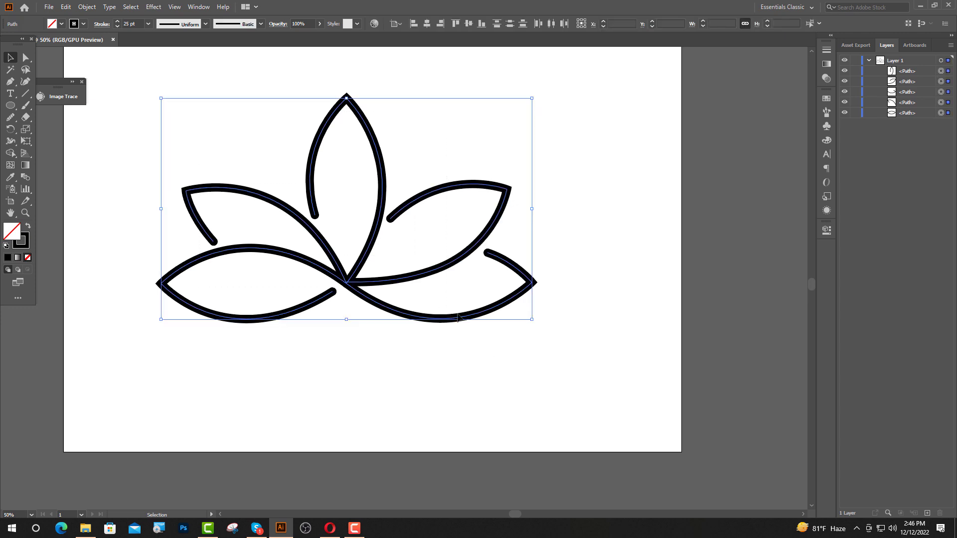
pyautogui.click(87, 7)
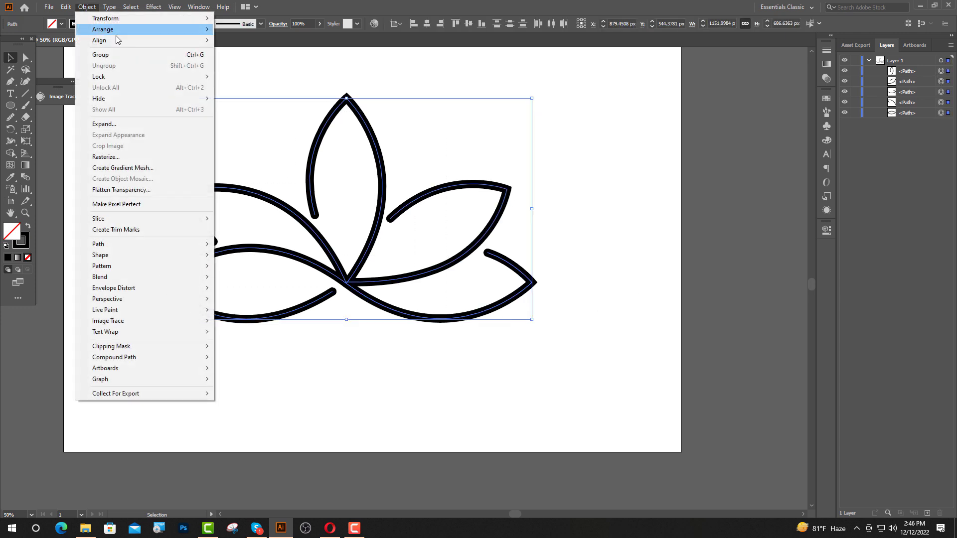
pyautogui.click(100, 124)
pyautogui.click(454, 322)
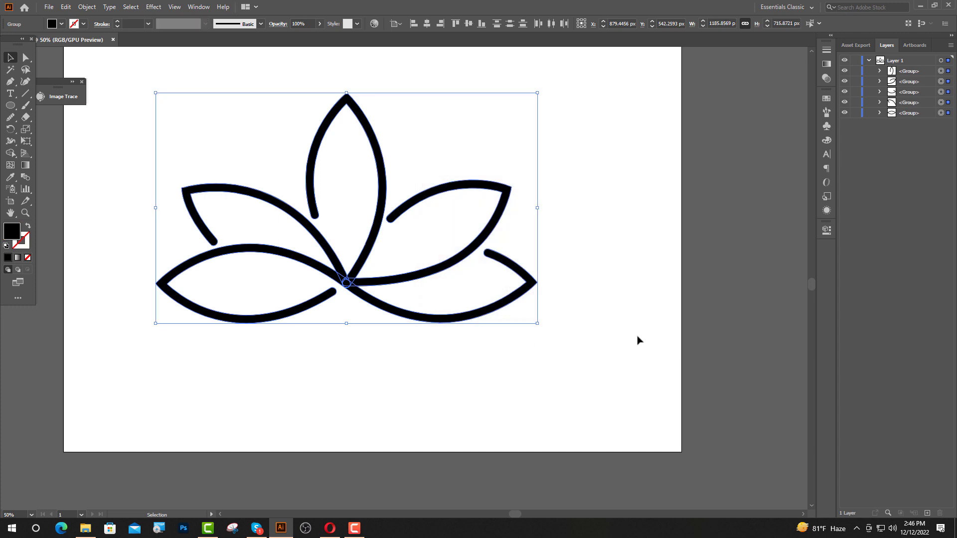
# Merge the expanded petals into one path with Pathfinder Unite.
pyautogui.click(826, 231)
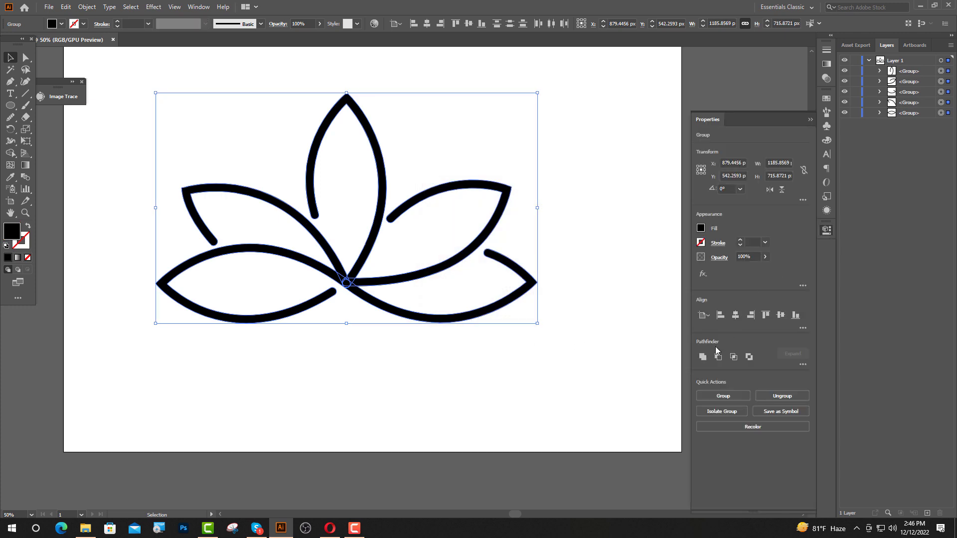
pyautogui.click(703, 357)
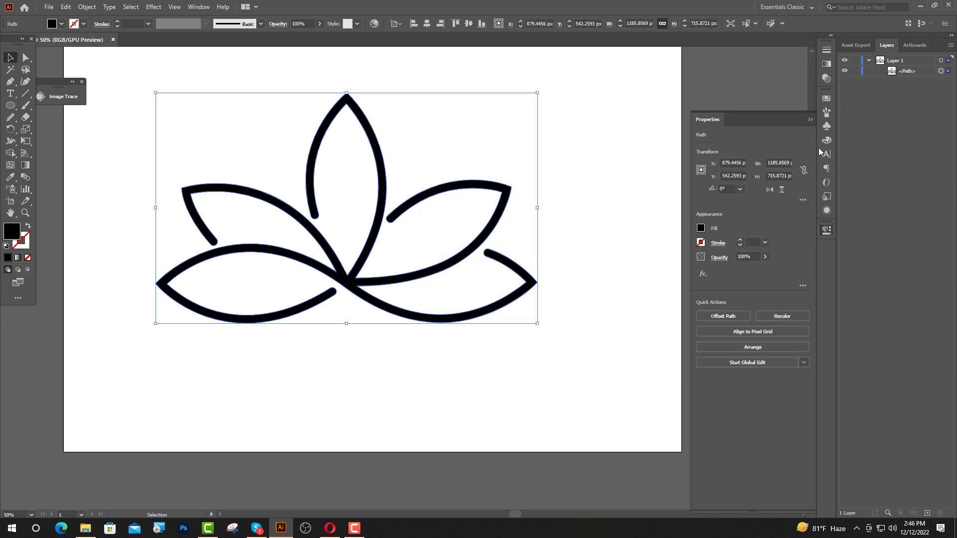
pyautogui.click(810, 120)
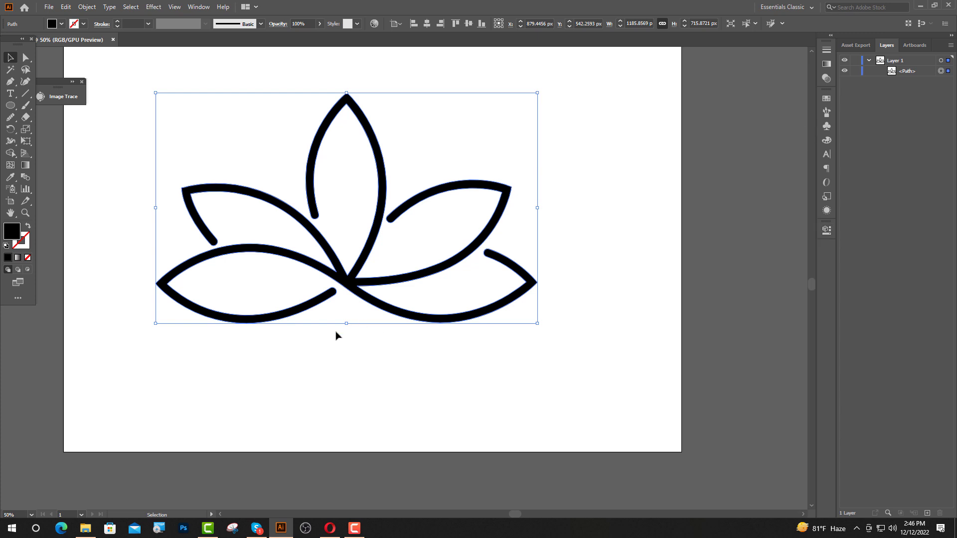
# Scale the lotus up, align it horizontally and vertically to the artboard centre, and deselect.
pyautogui.moveTo(352, 324); pyautogui.dragTo(363, 364)
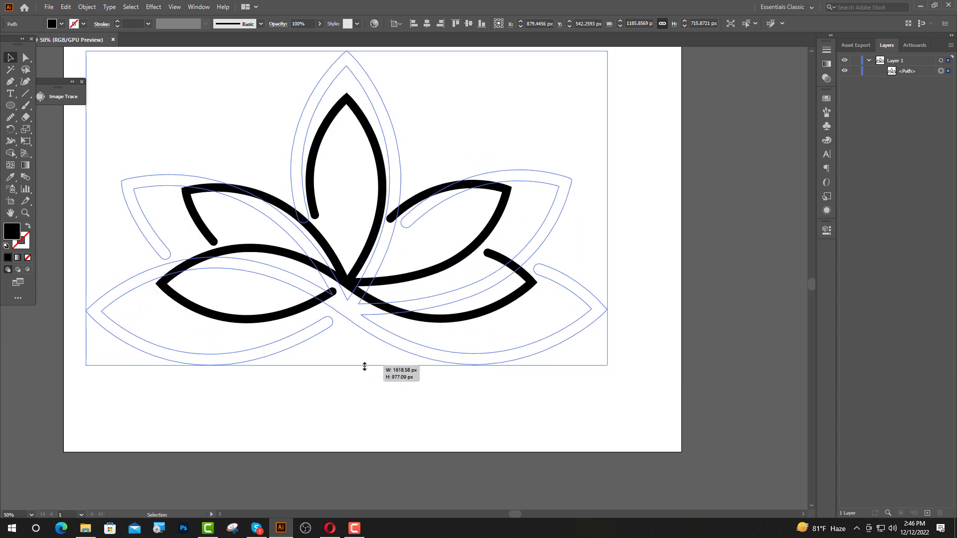
pyautogui.click(426, 24)
pyautogui.click(465, 28)
pyautogui.scroll(1, 585, 154)
pyautogui.scroll(2, 686, 199)
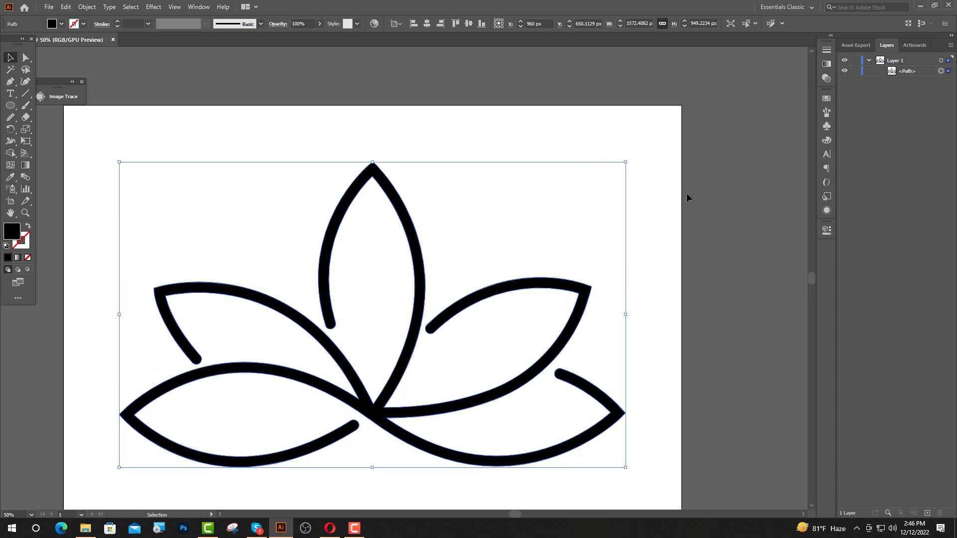
pyautogui.click(629, 213)
pyautogui.scroll(-1, 608, 219)
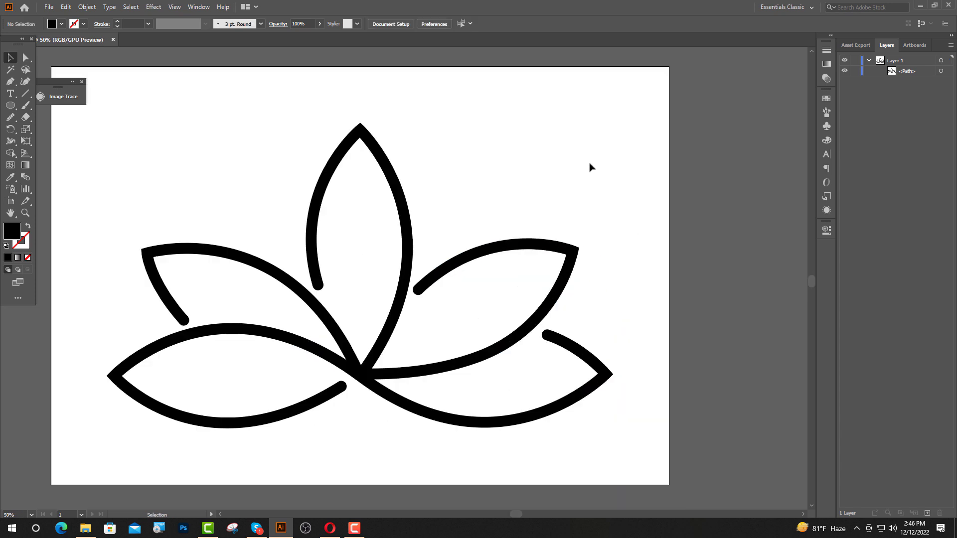